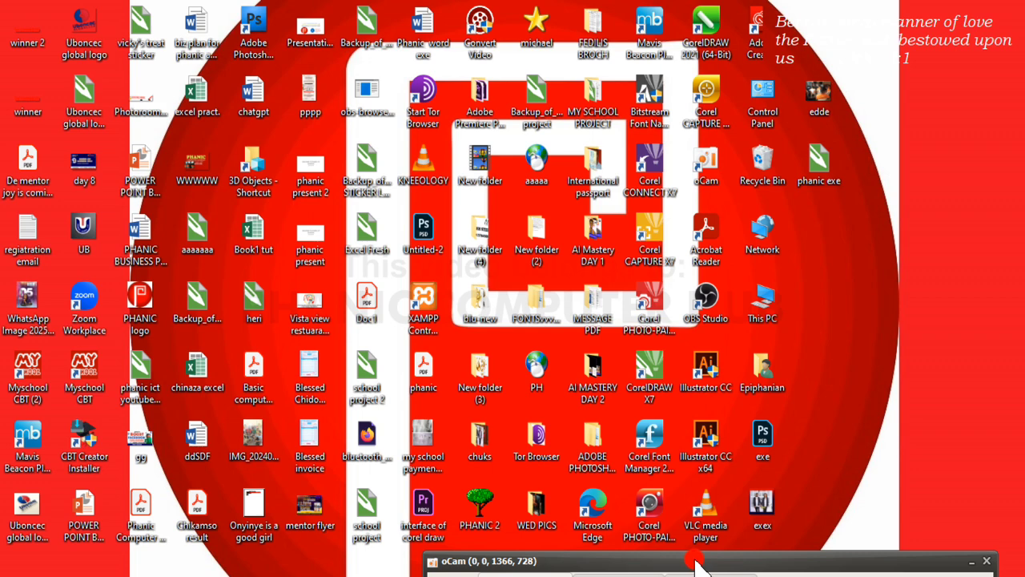
Dismiss the Corel account sign-in and create a new 3-page A4 landscape document, 297 × 210 mm, in RGB at 300 dpi
left_click_drag(694, 560, 694, 575)
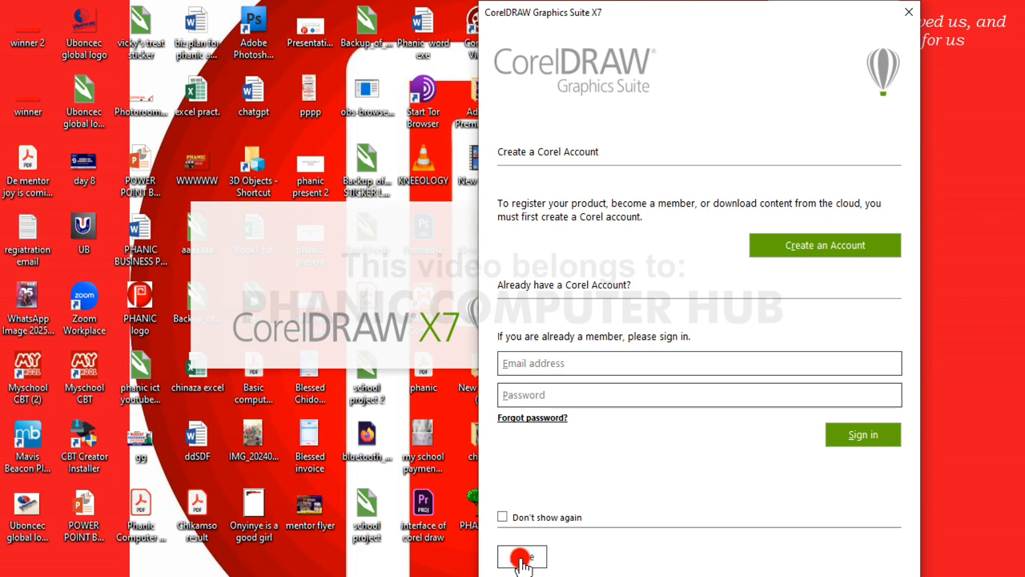
left_click(521, 558)
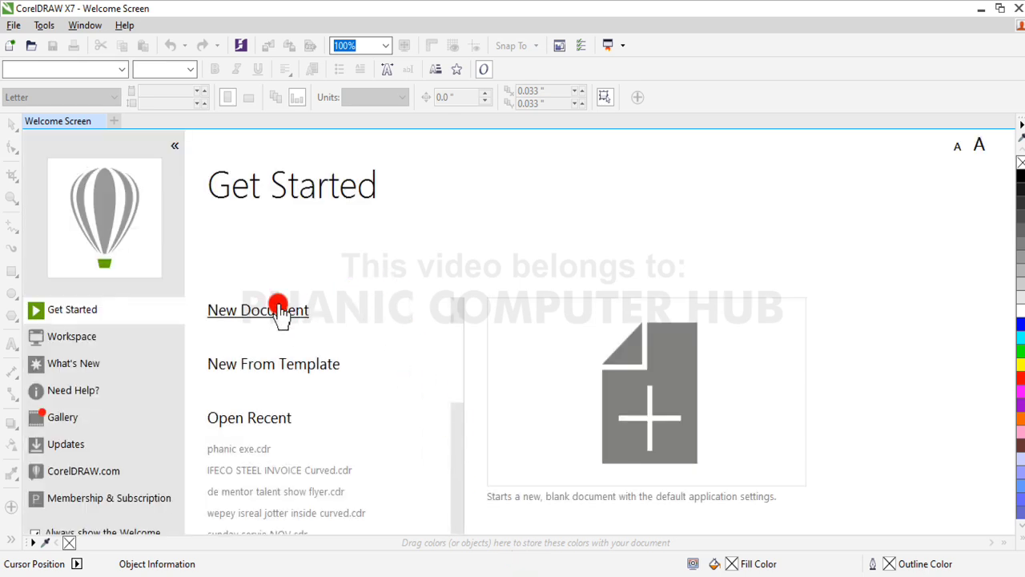
left_click(280, 313)
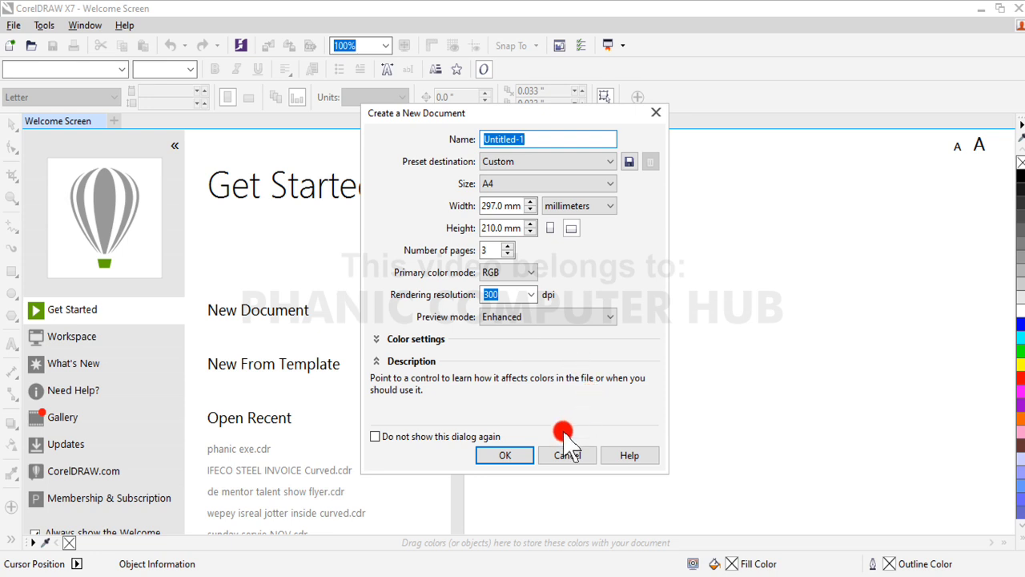
left_click(512, 456)
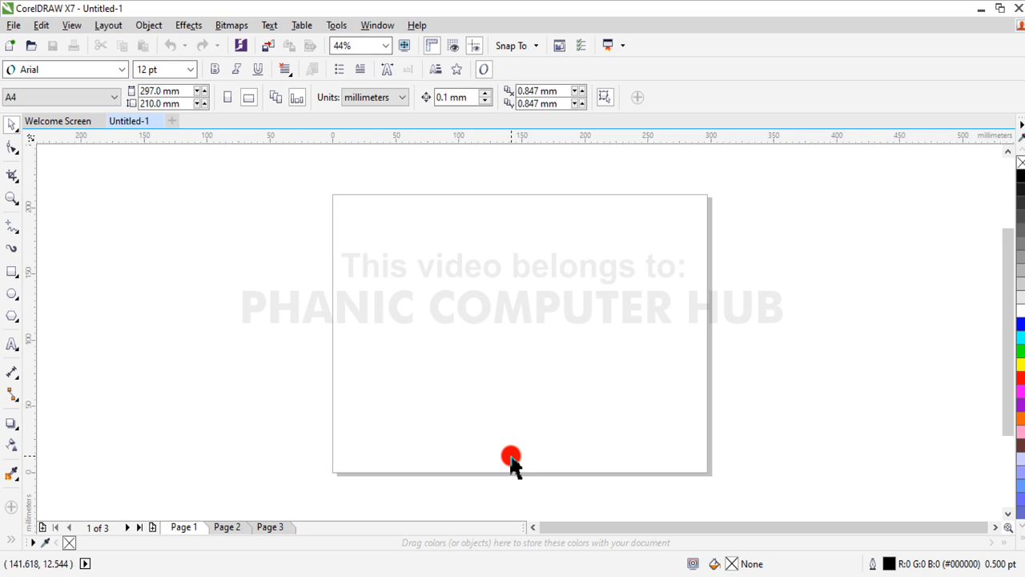
Draw a rectangle about 145 × 102 mm across the page's left edge and fill it with blue
left_click(12, 271)
left_click_drag(227, 260, 410, 394)
left_click(11, 126)
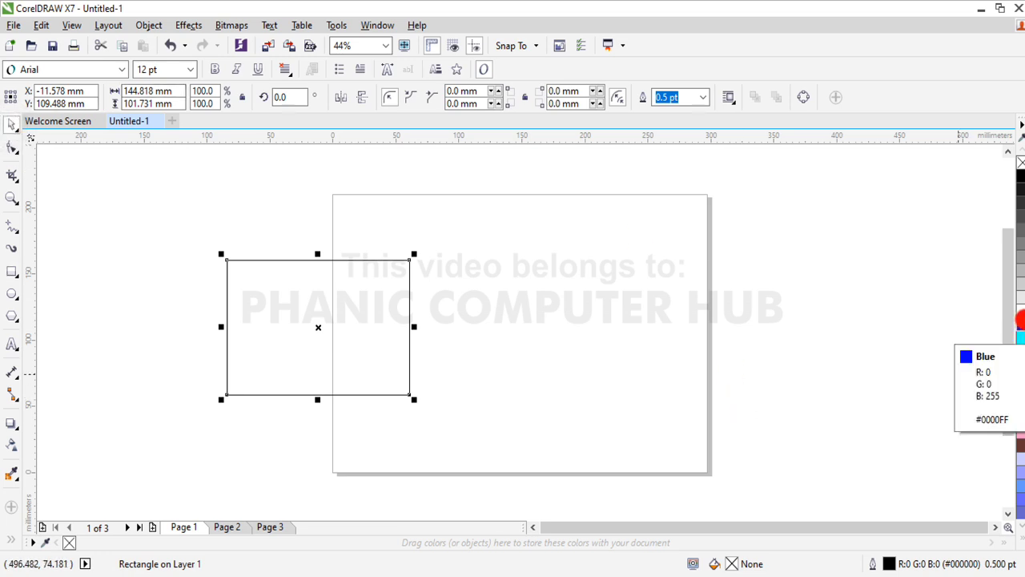
left_click(1020, 320)
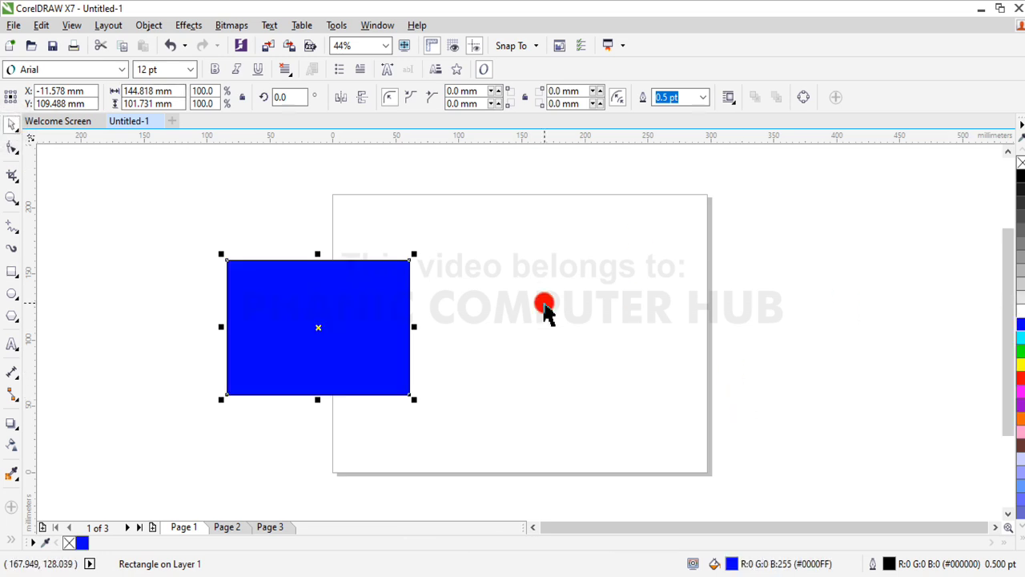
Add a drop shadow to the blue rectangle and apply the Medium Glow preset to it
left_click(12, 424)
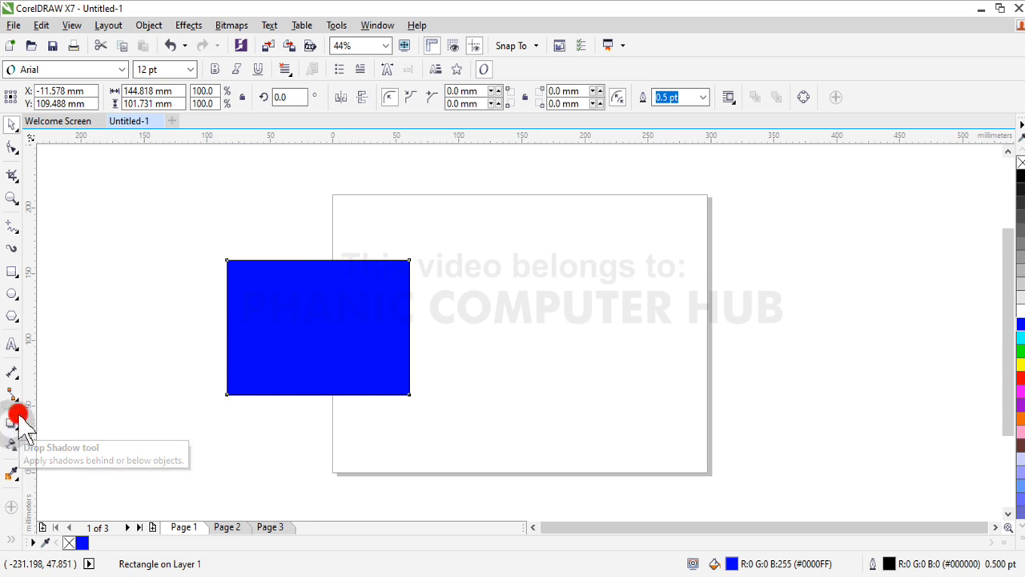
left_click_drag(317, 260, 323, 417)
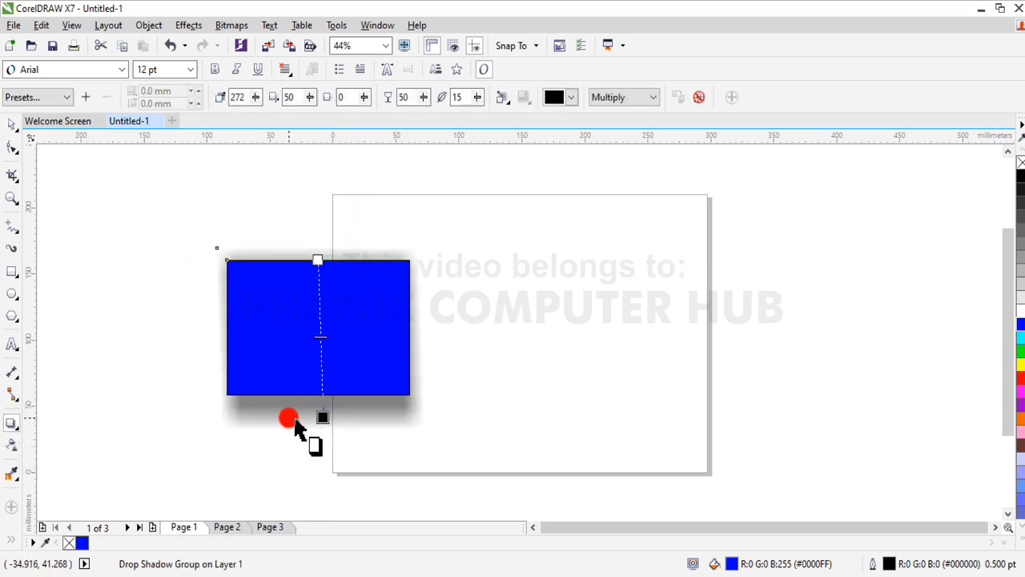
left_click(67, 97)
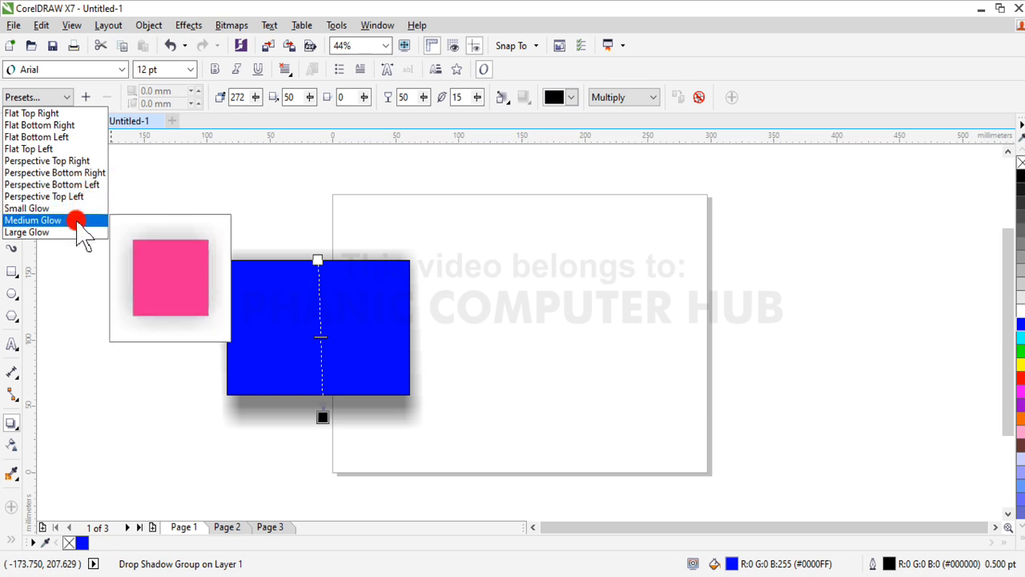
left_click(48, 220)
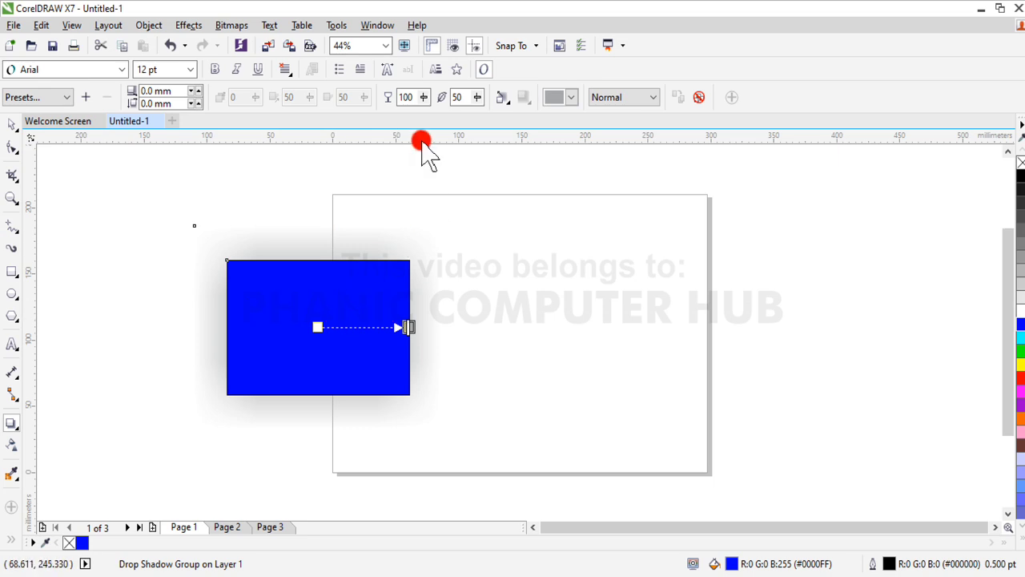
Set the rectangle's shadow colour to black and its fill to yellow
left_click(477, 97)
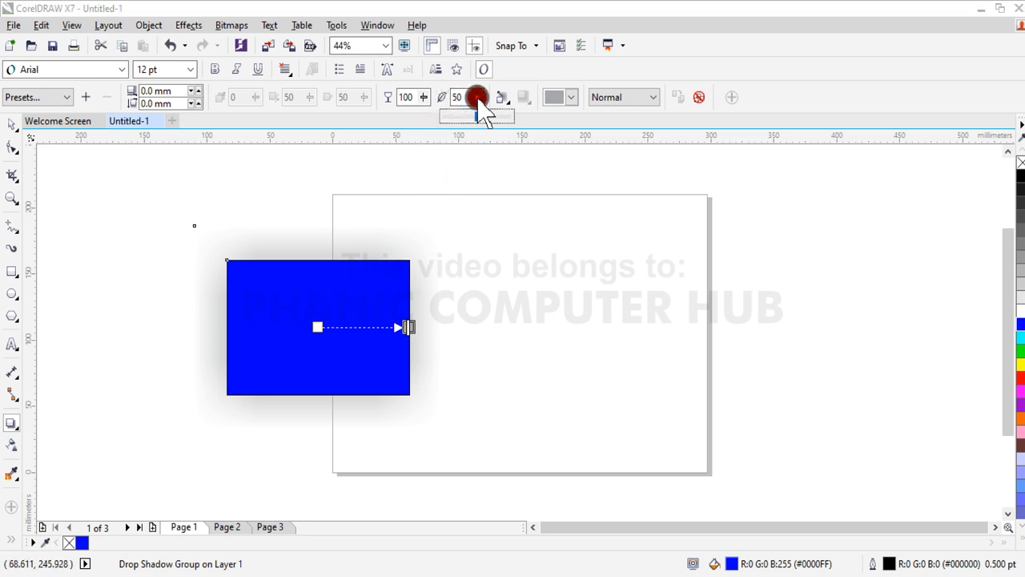
left_click(570, 97)
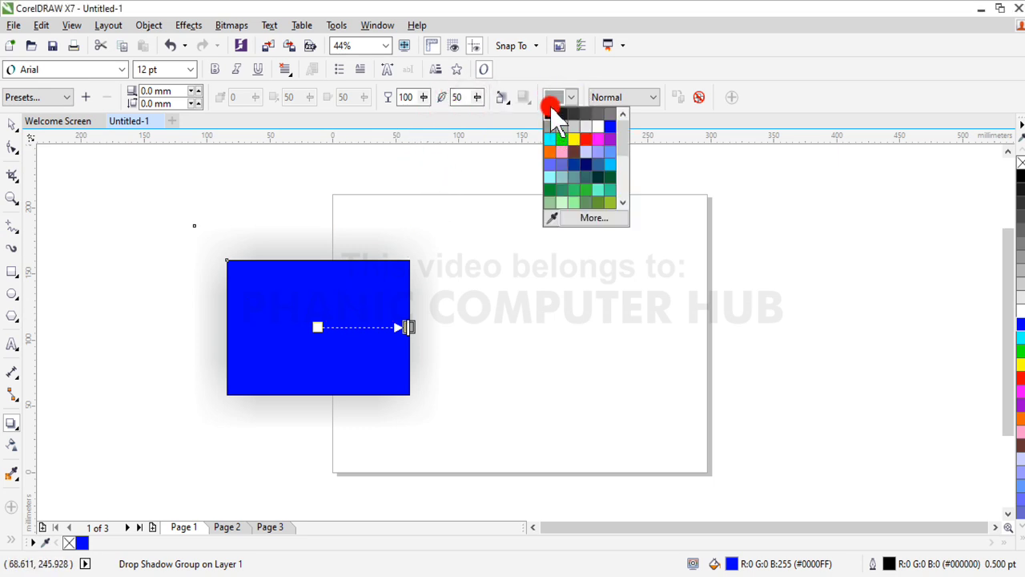
left_click(549, 113)
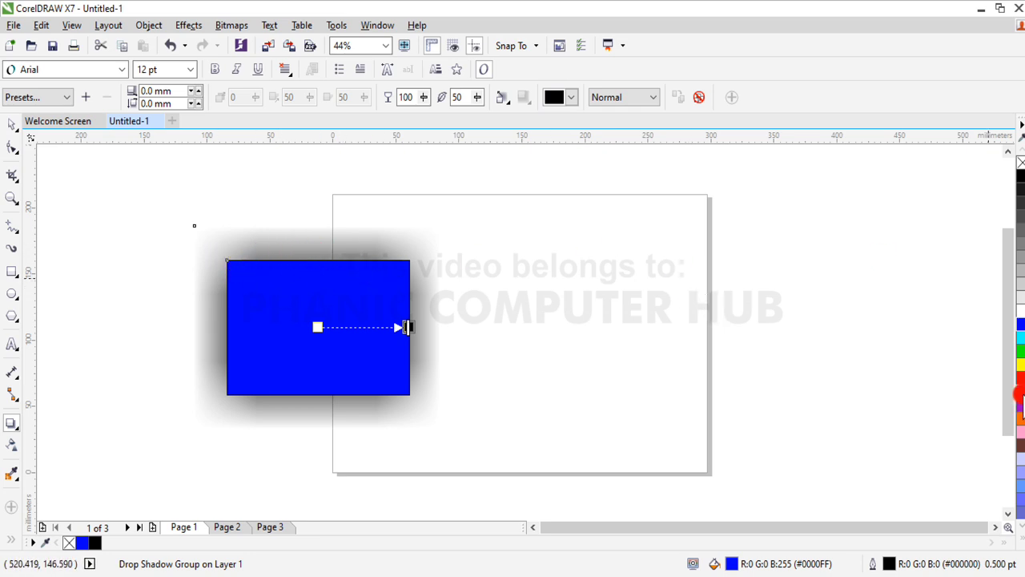
left_click(1019, 361)
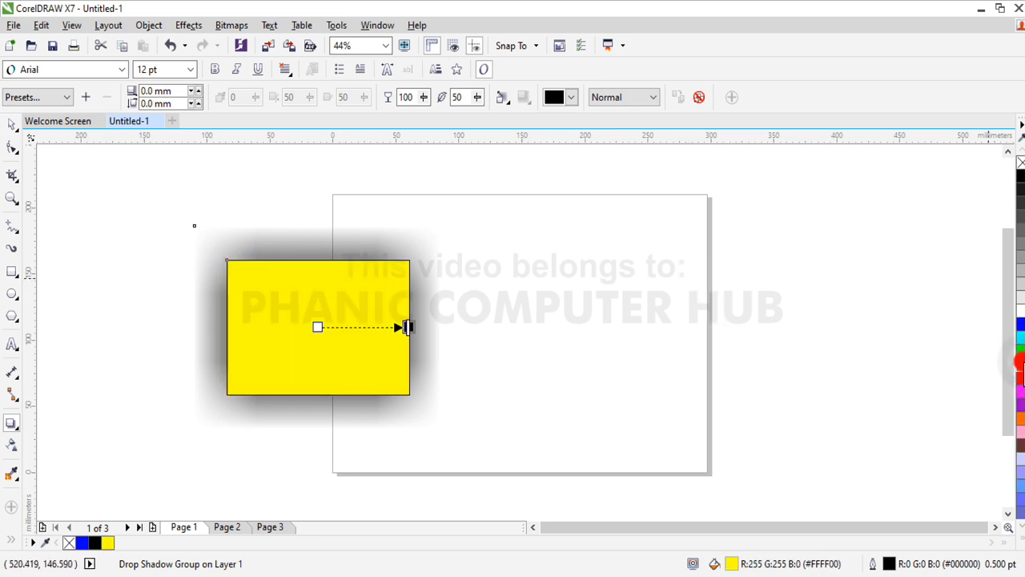
left_click_drag(1019, 362, 322, 282)
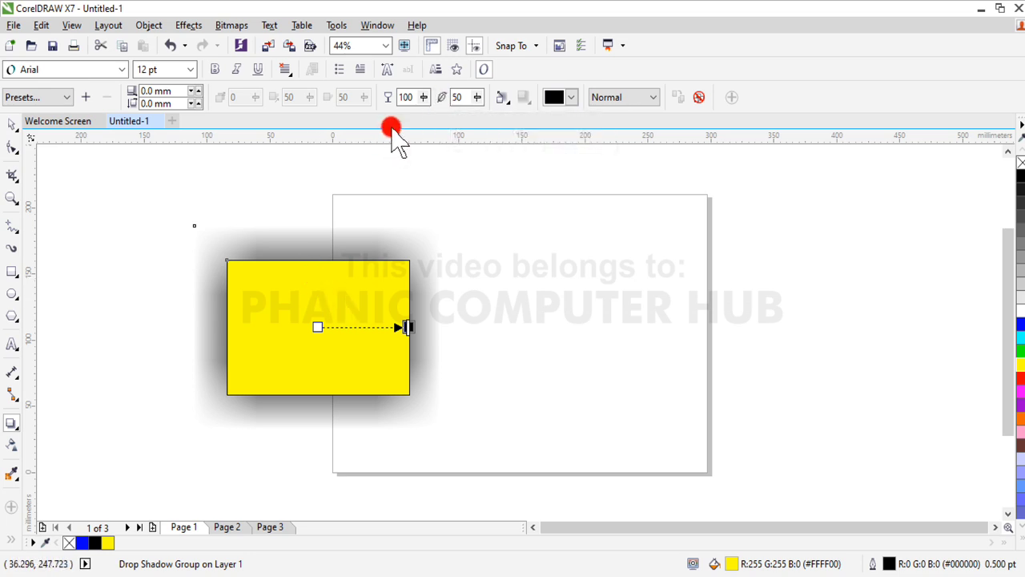
left_click(423, 97)
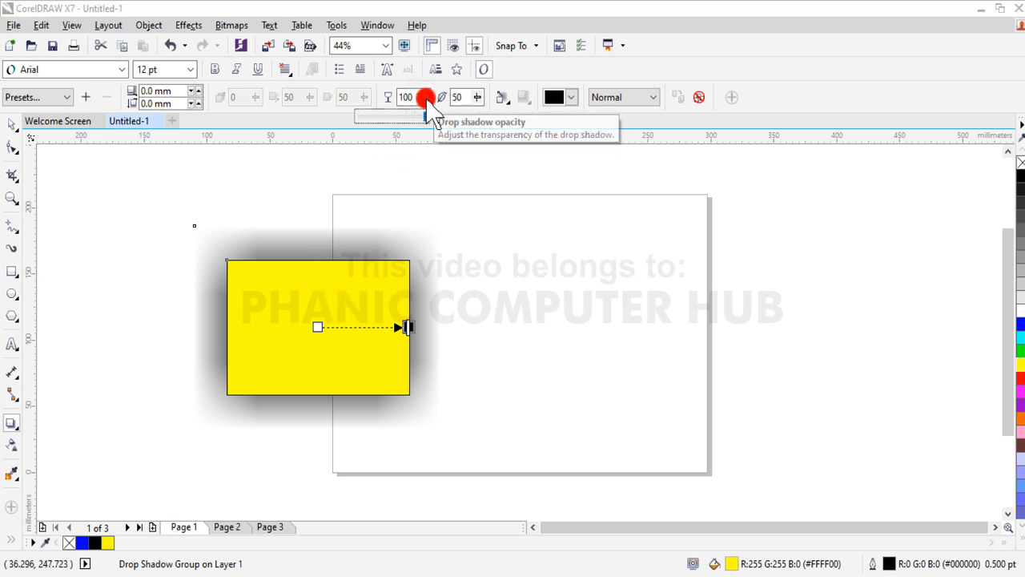
left_click(286, 277)
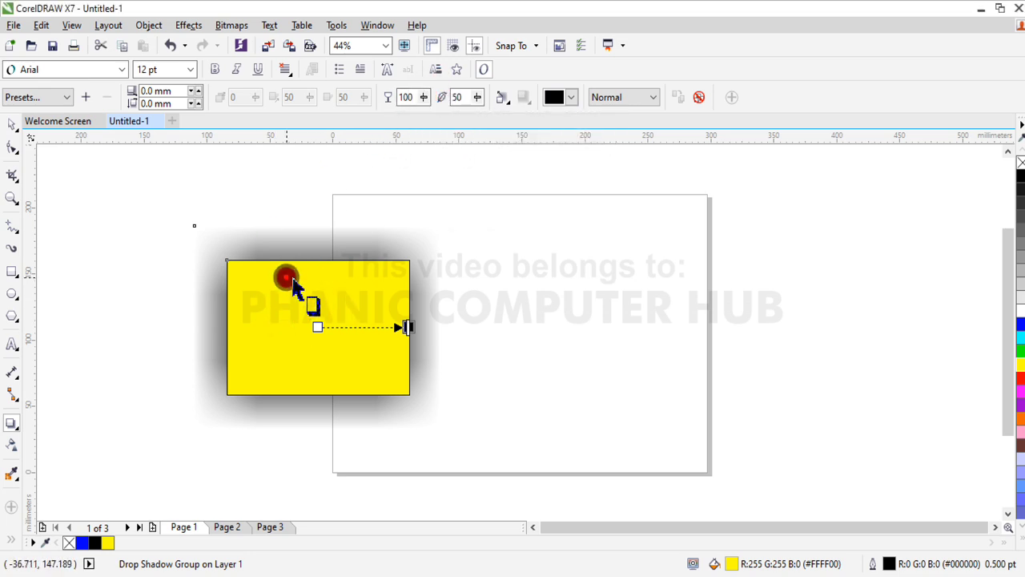
left_click(66, 97)
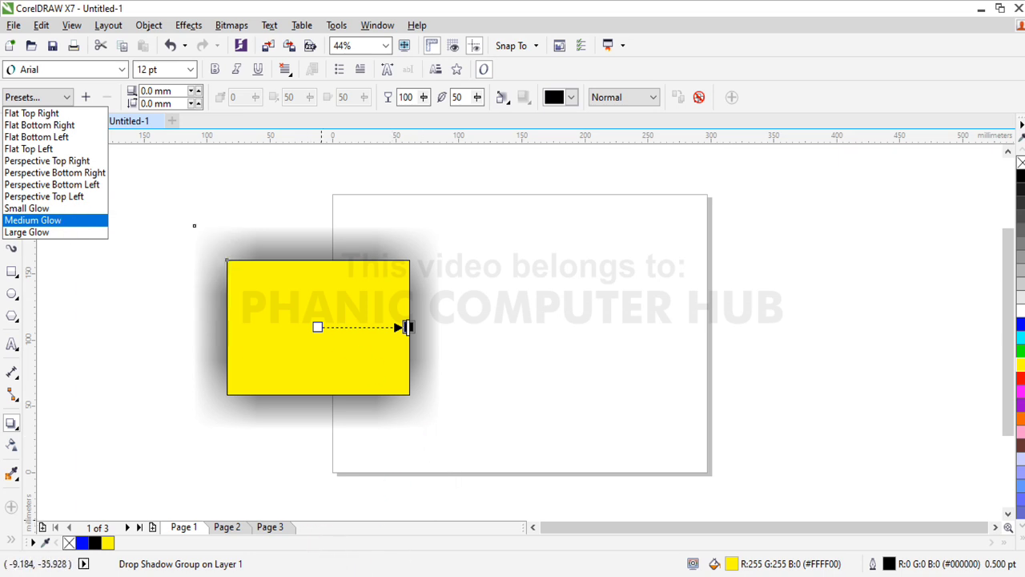
left_click(354, 576)
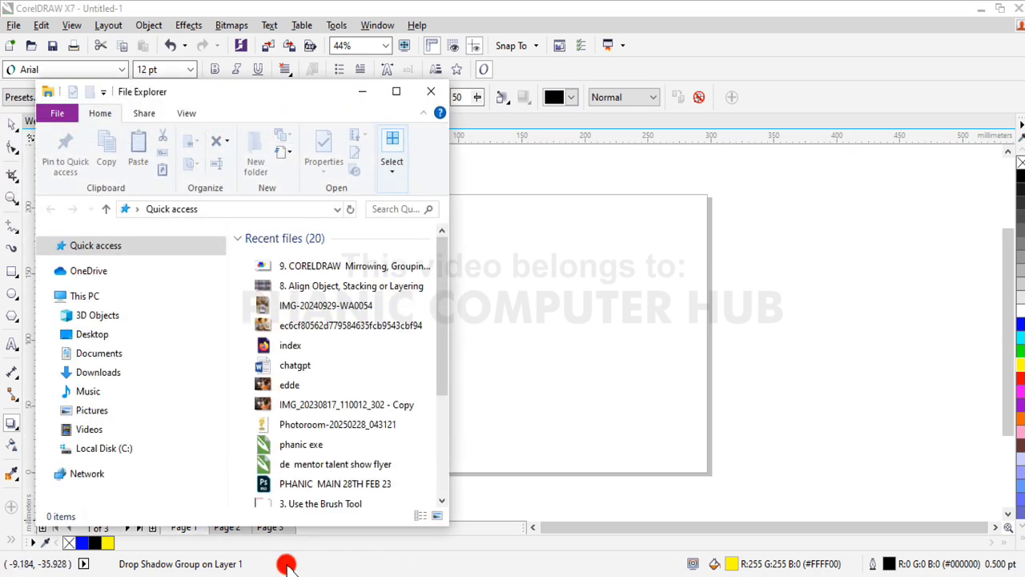
left_click(594, 289)
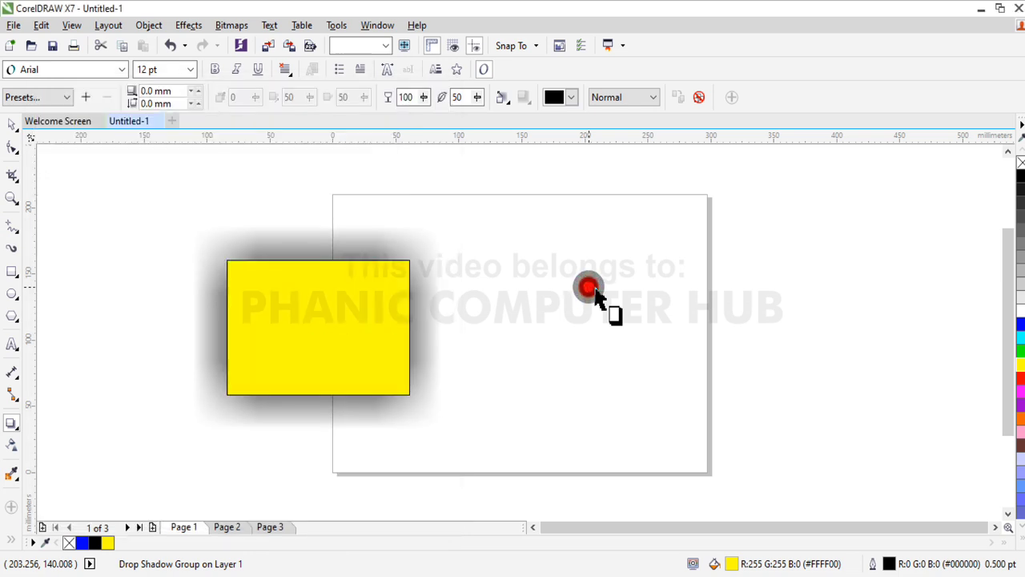
Open the uncurved induction jotter inside drawing from the Desktop folder PHANIC 2 > Graphics work 1 > Jotter
left_click(14, 25)
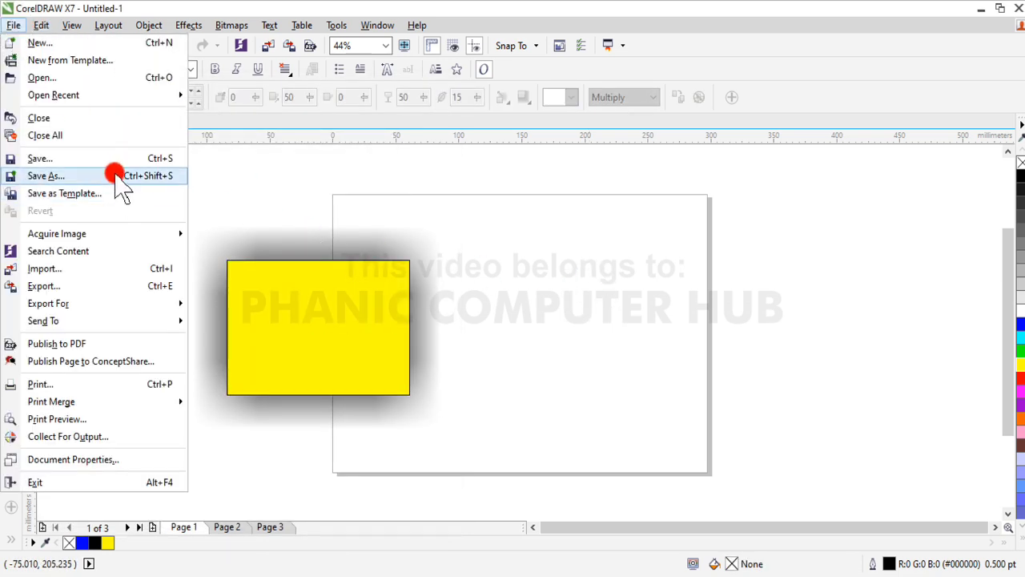
mouse_move(117, 96)
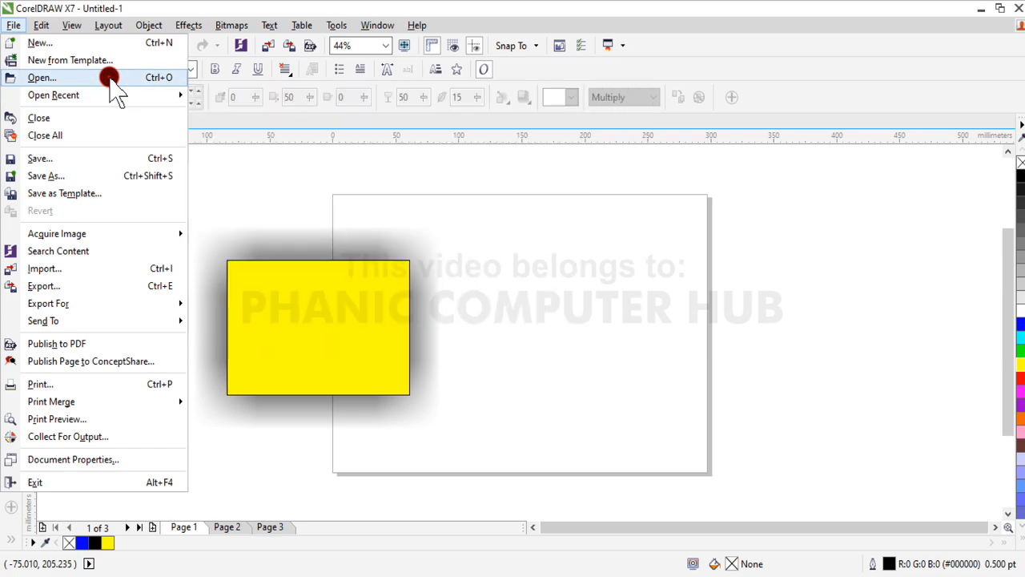
left_click(113, 78)
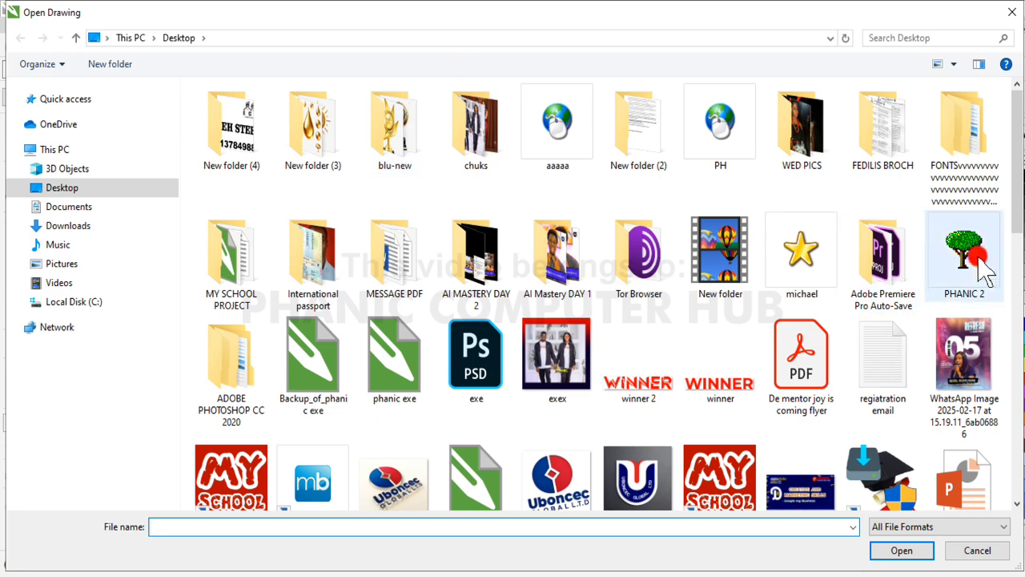
double_click(969, 256)
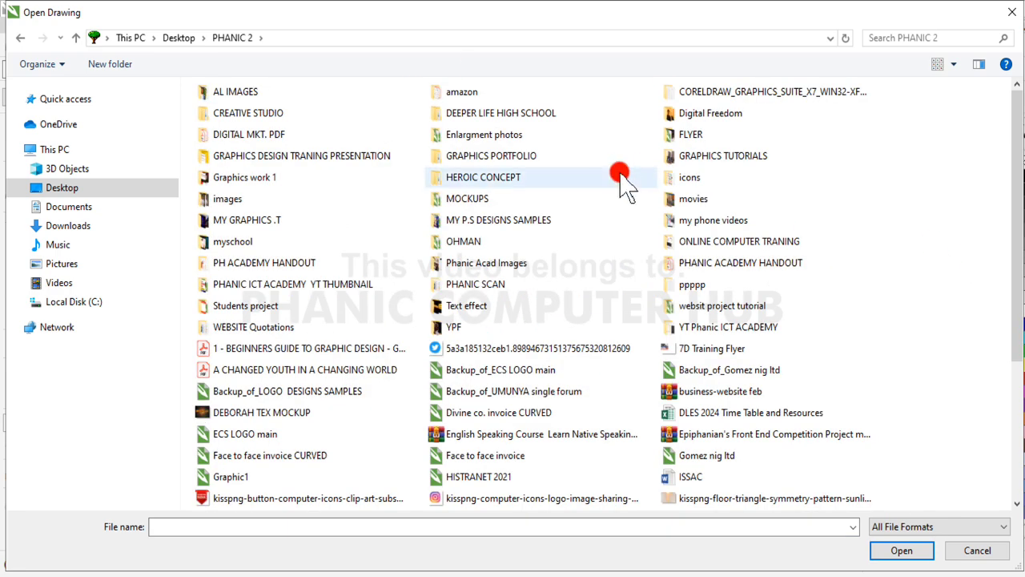
double_click(264, 175)
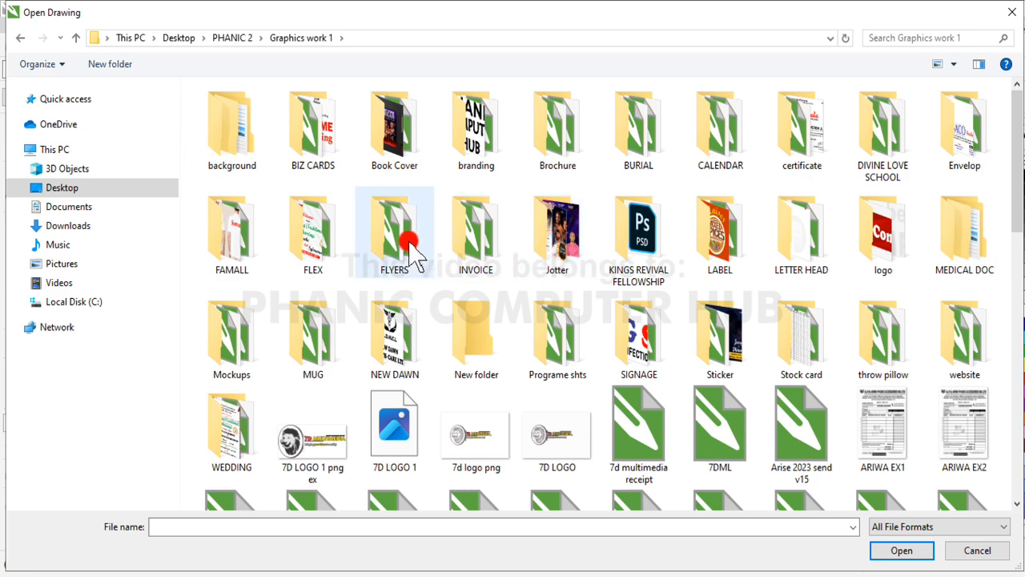
double_click(567, 234)
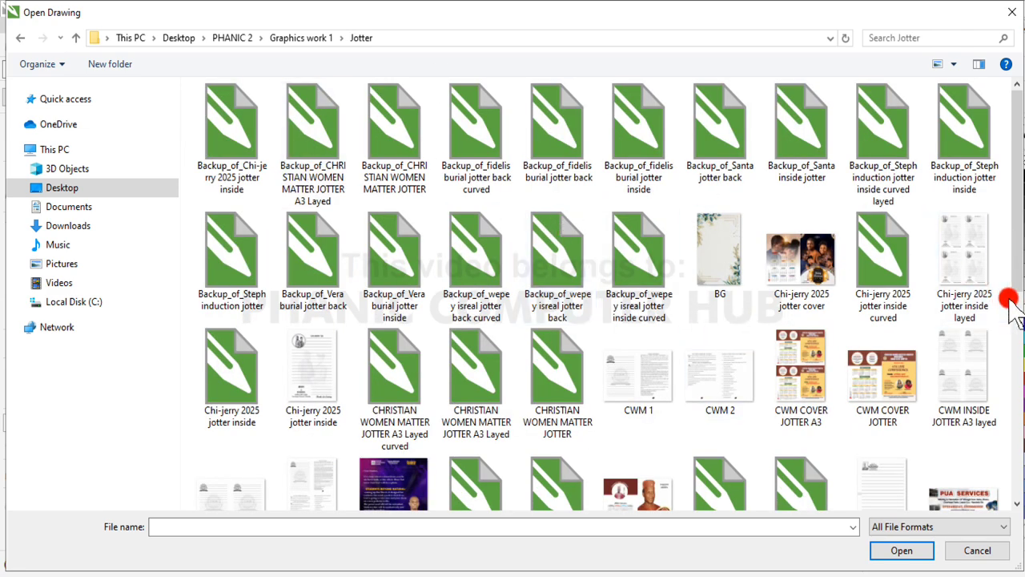
left_click_drag(1019, 204, 1015, 353)
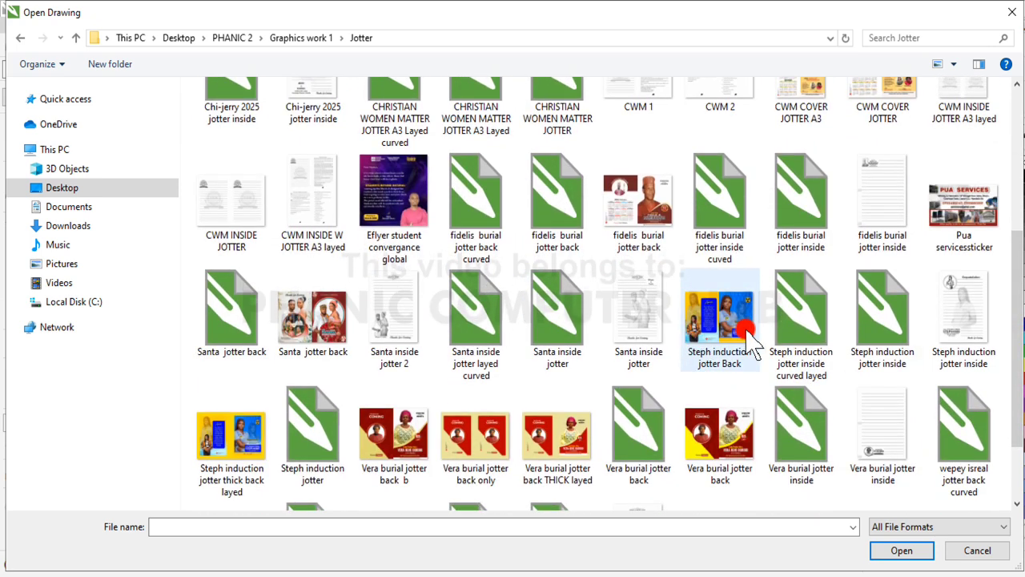
double_click(860, 332)
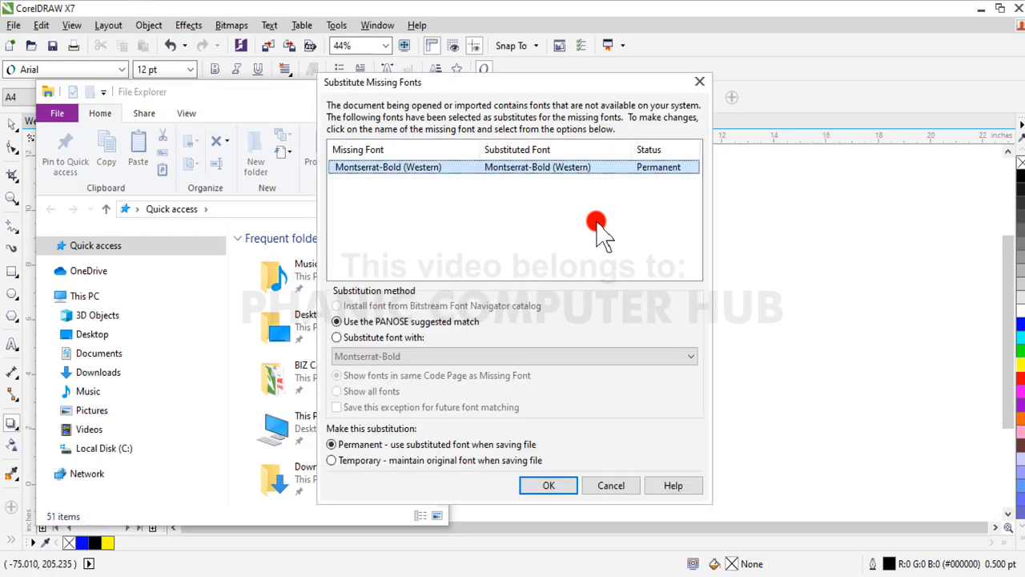
Accept the permanent PANOSE substitution for the missing Montserrat-Bold font and dismiss the error dialog
left_click(553, 486)
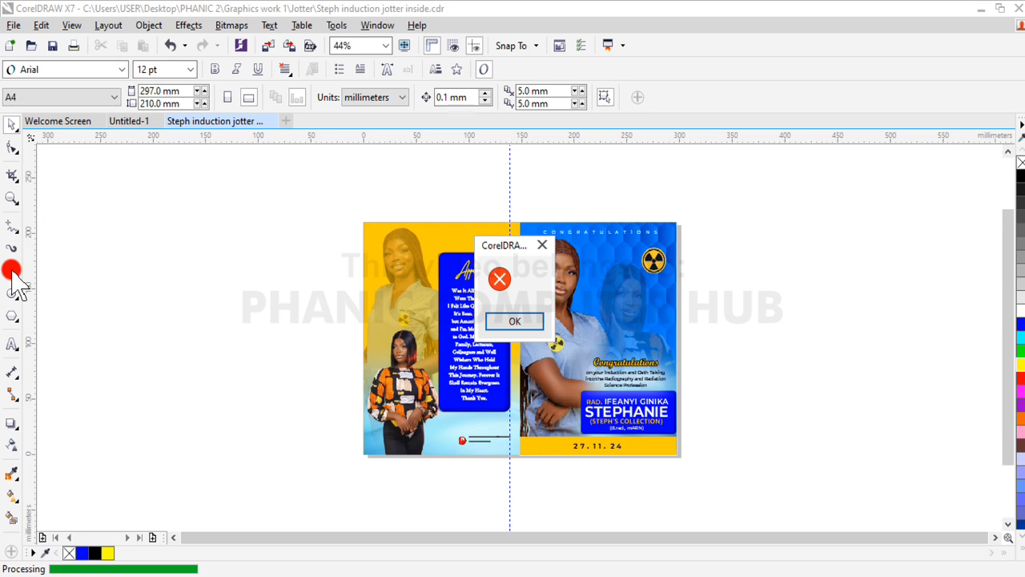
left_click(543, 245)
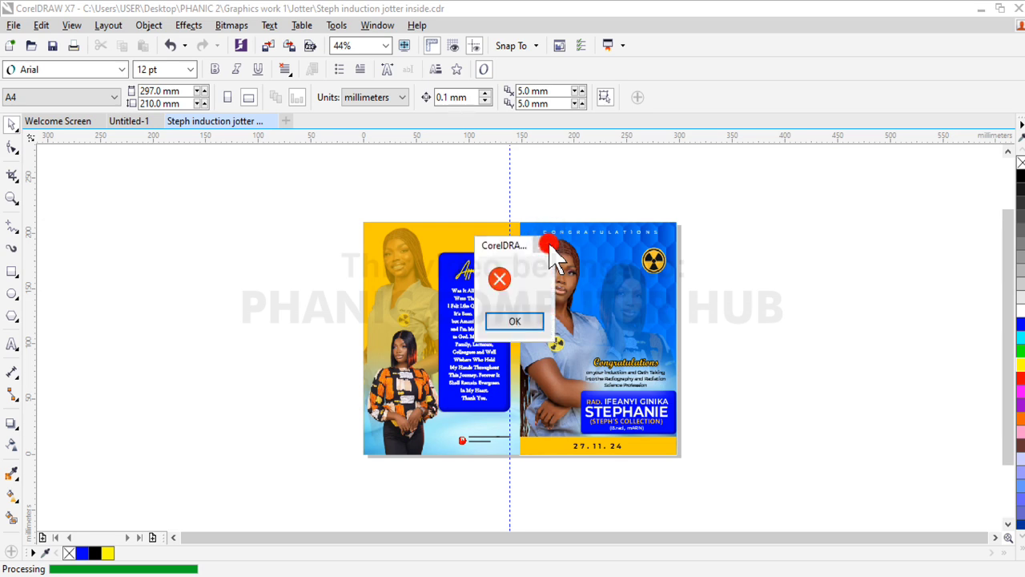
left_click(517, 321)
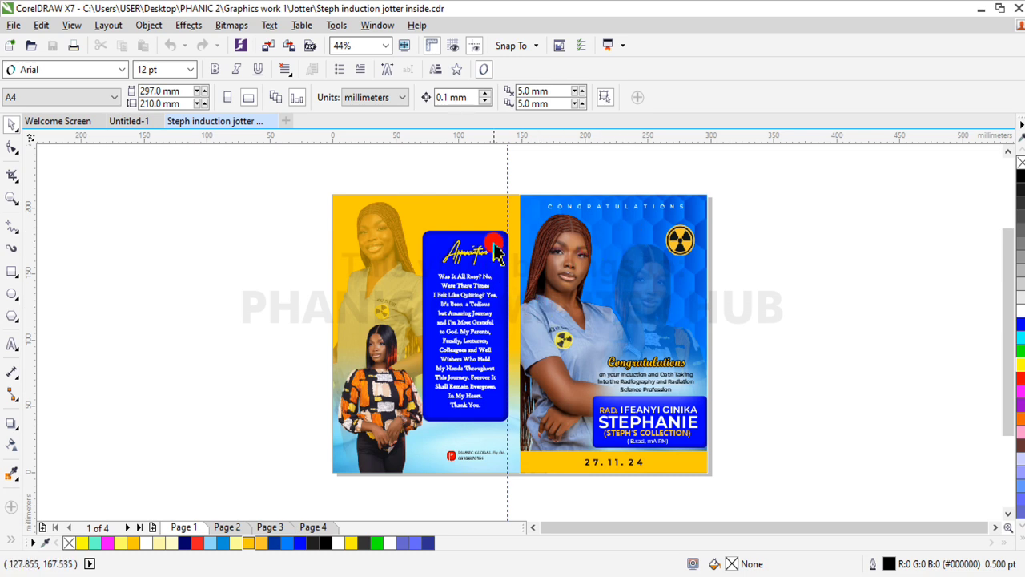
Examine the shading on the blue panel behind the Appreciation heading up close with the Drop Shadow tool
left_click(12, 196)
left_click_drag(405, 215, 519, 430)
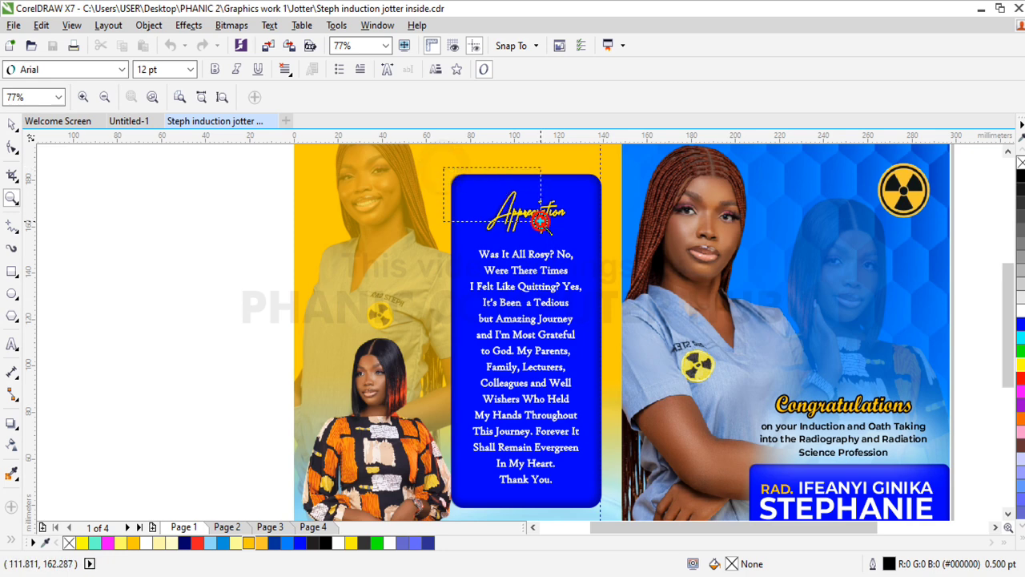
left_click_drag(443, 168, 616, 245)
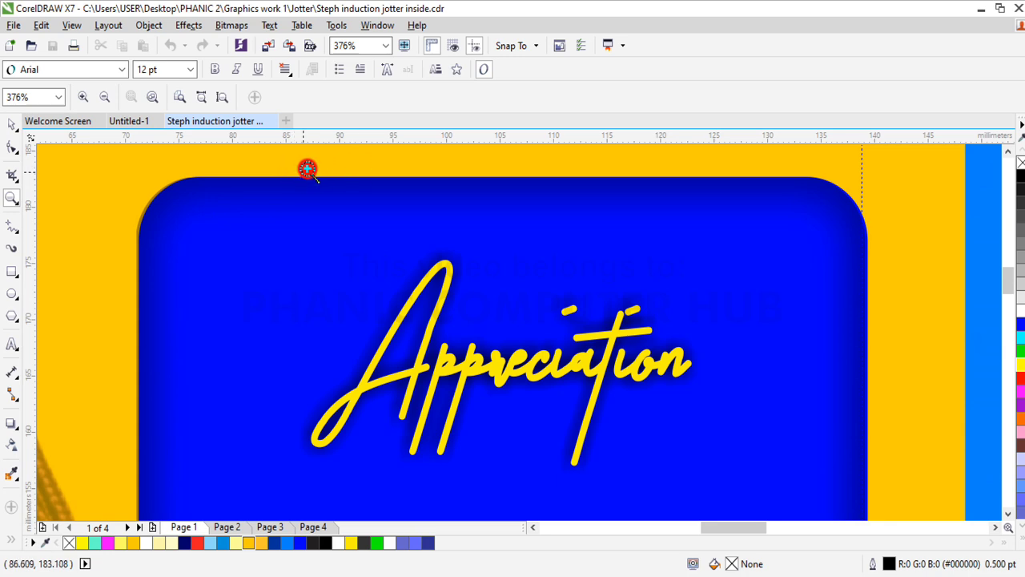
left_click(13, 128)
left_click(210, 254)
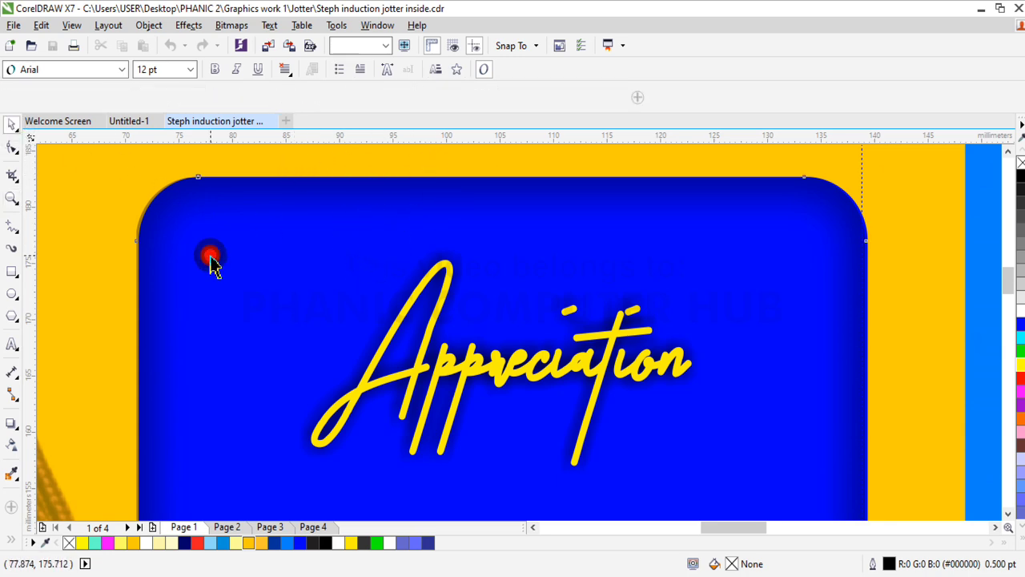
left_click(9, 423)
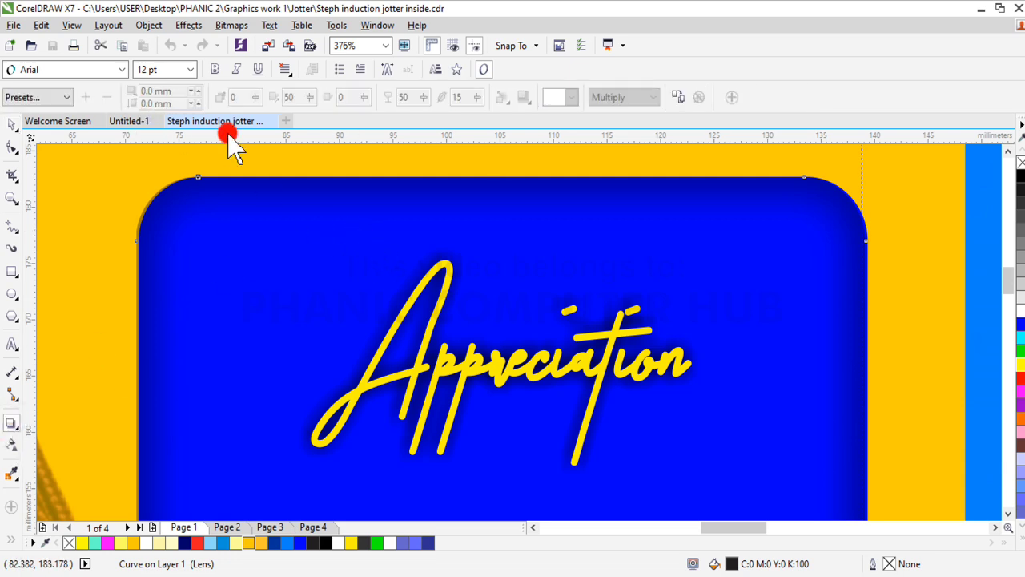
left_click(60, 97)
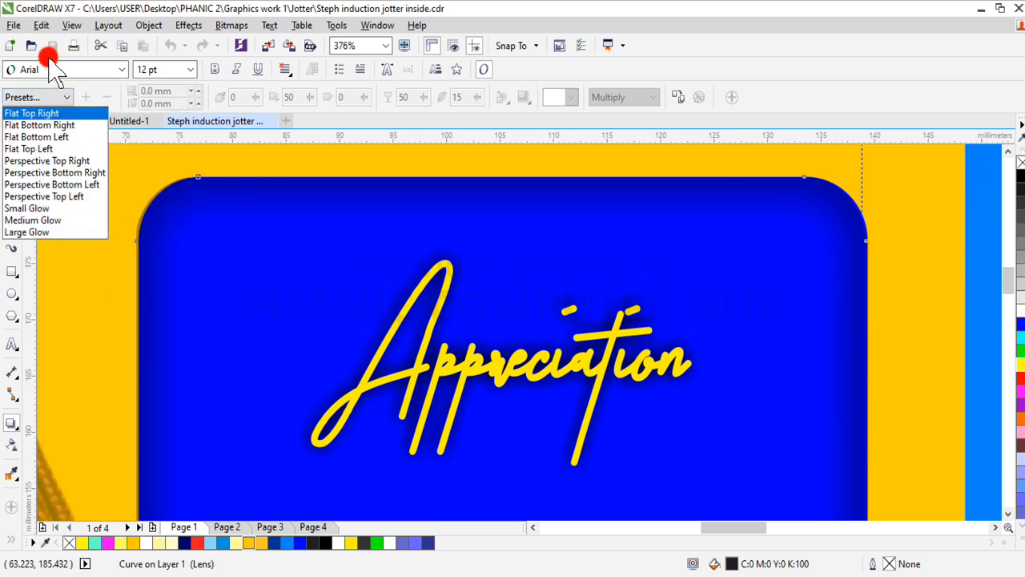
left_click(338, 328)
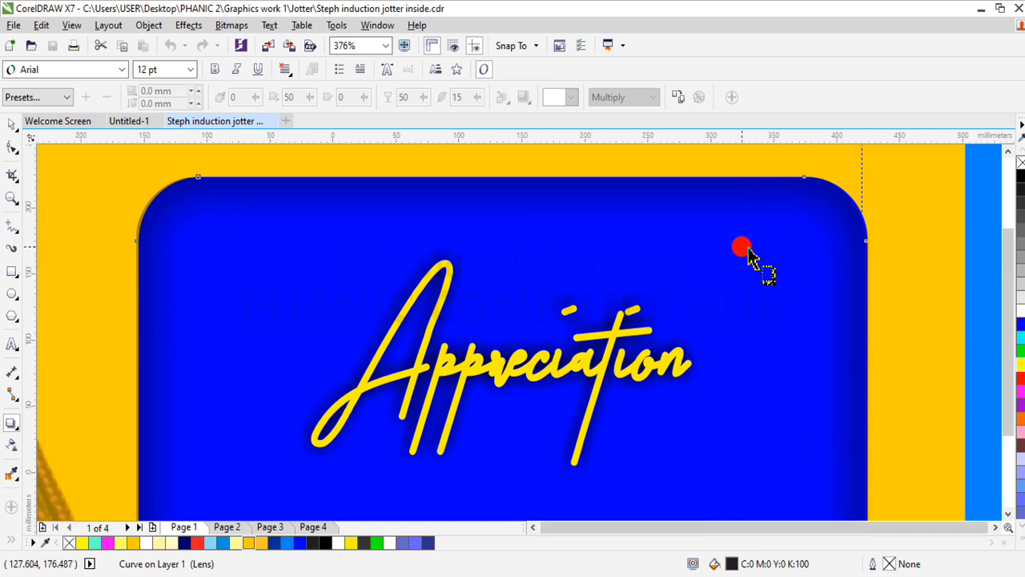
Move the shading overlay off the blue Appreciation panel to the empty area beside the page
key("shift+F4")
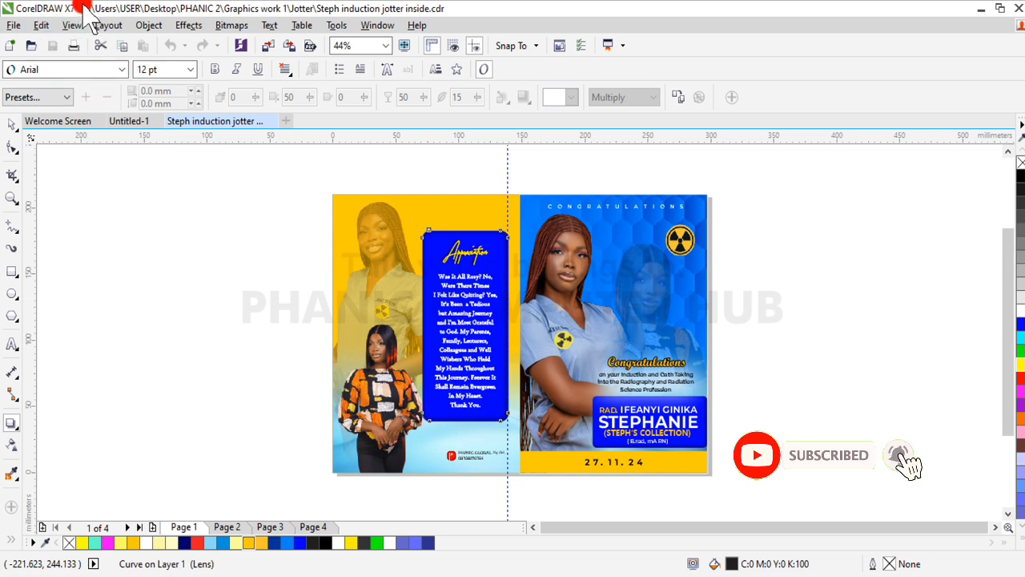
left_click(11, 124)
left_click(80, 213)
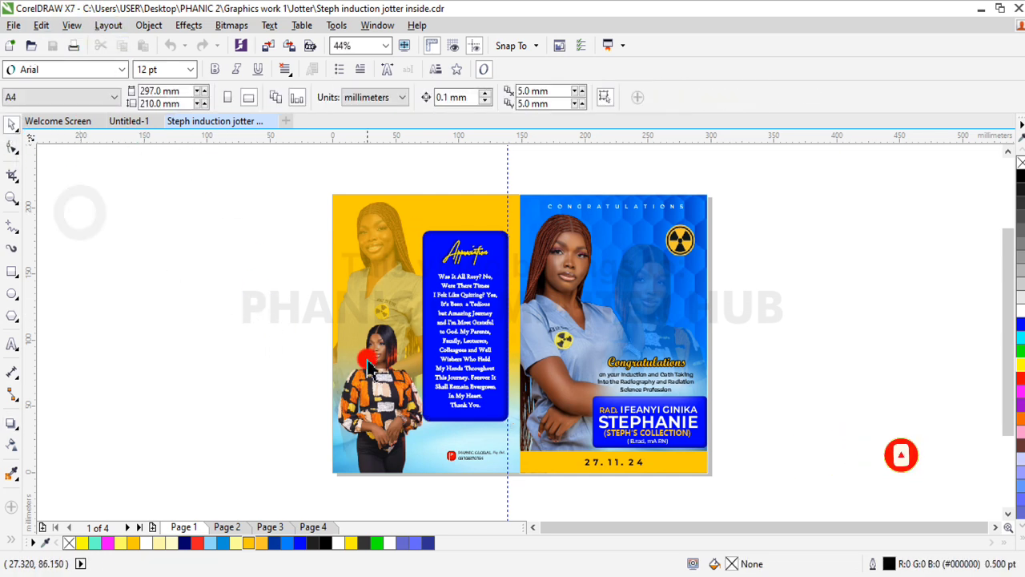
left_click_drag(506, 252, 257, 254)
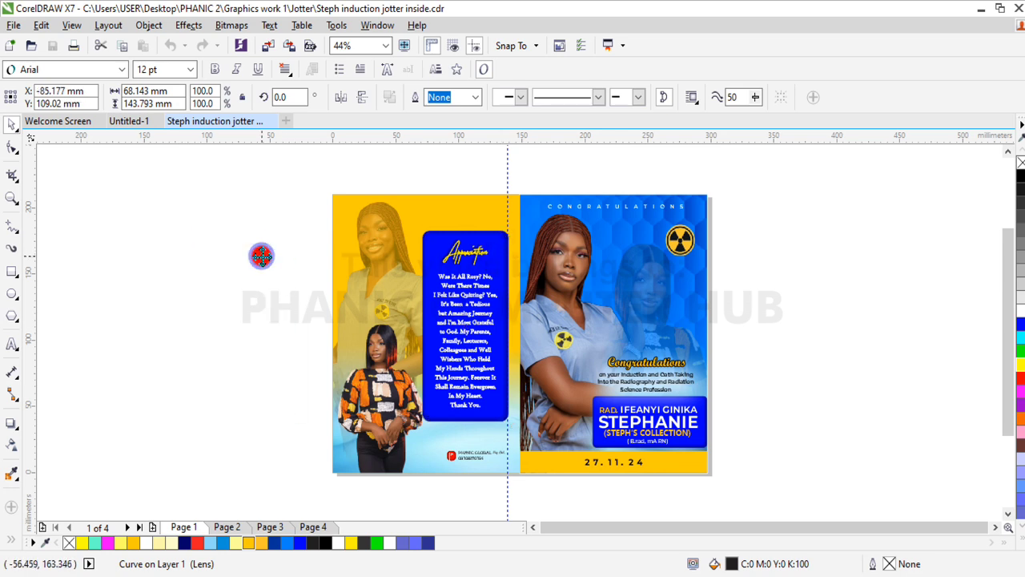
left_click(316, 230)
left_click(249, 254)
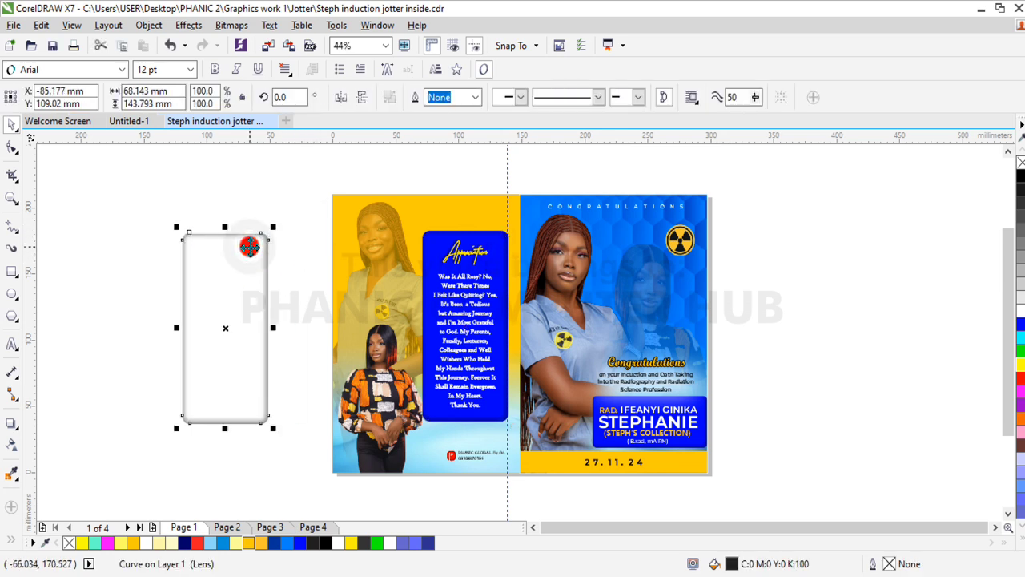
Examine the moved overlay's inner edge shading up close and look through the available Drop Shadow presets
left_click(12, 199)
left_click_drag(176, 220, 281, 317)
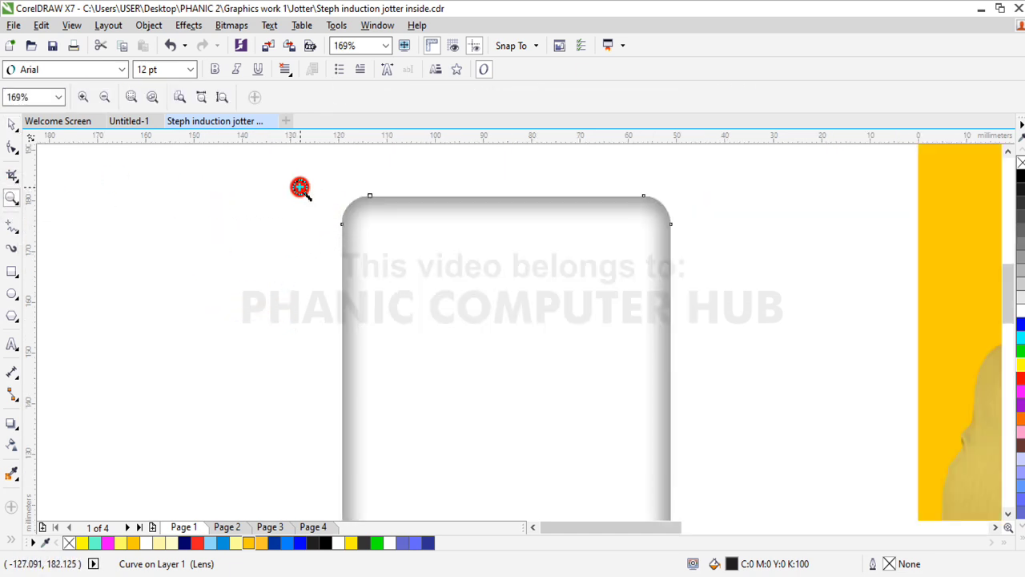
left_click_drag(300, 188, 710, 370)
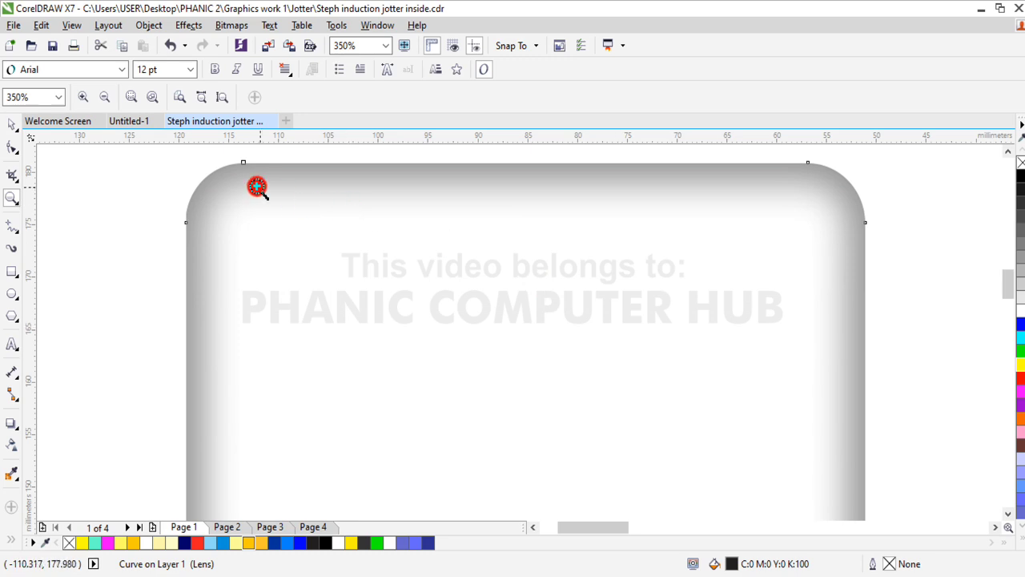
left_click(12, 125)
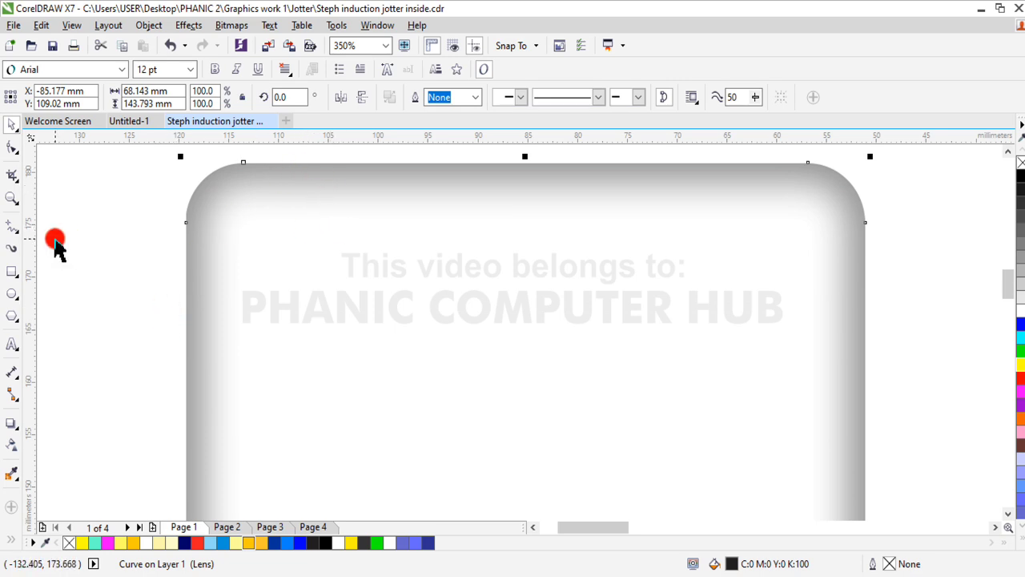
left_click(11, 422)
left_click(58, 97)
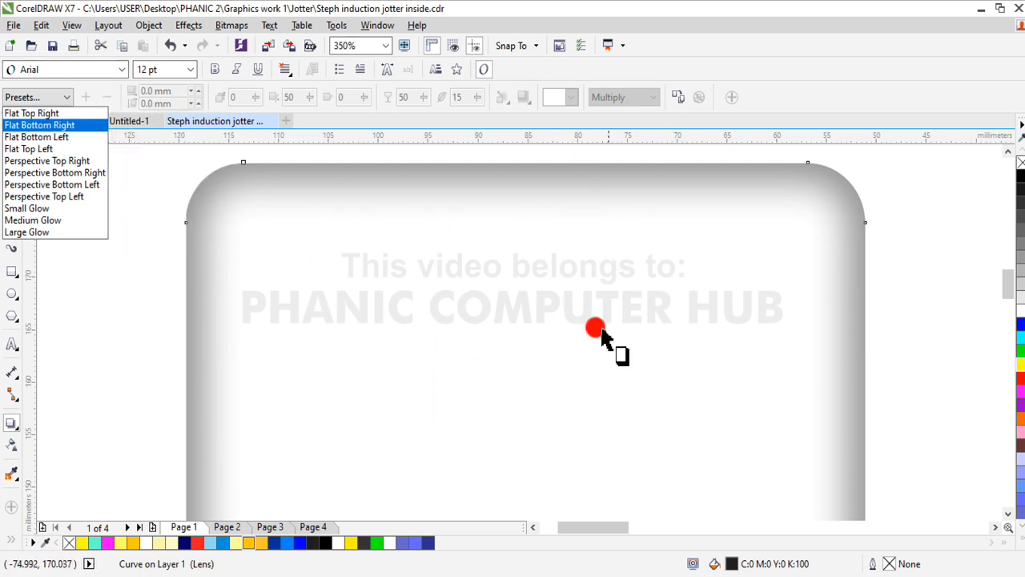
left_click(215, 282)
left_click(57, 255)
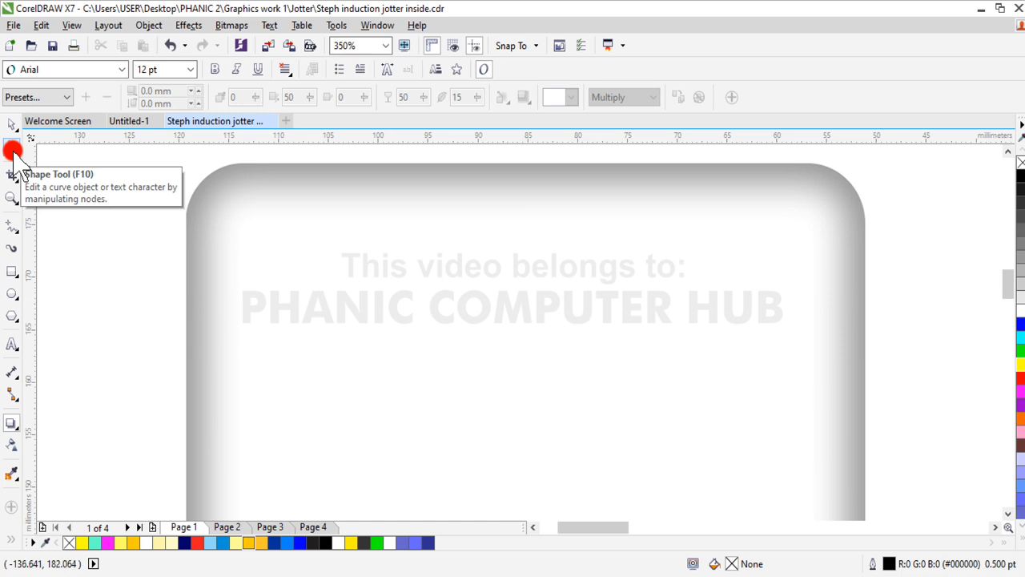
Try to apply the Medium Glow shadow preset to the shading overlay beside the page
key("F4")
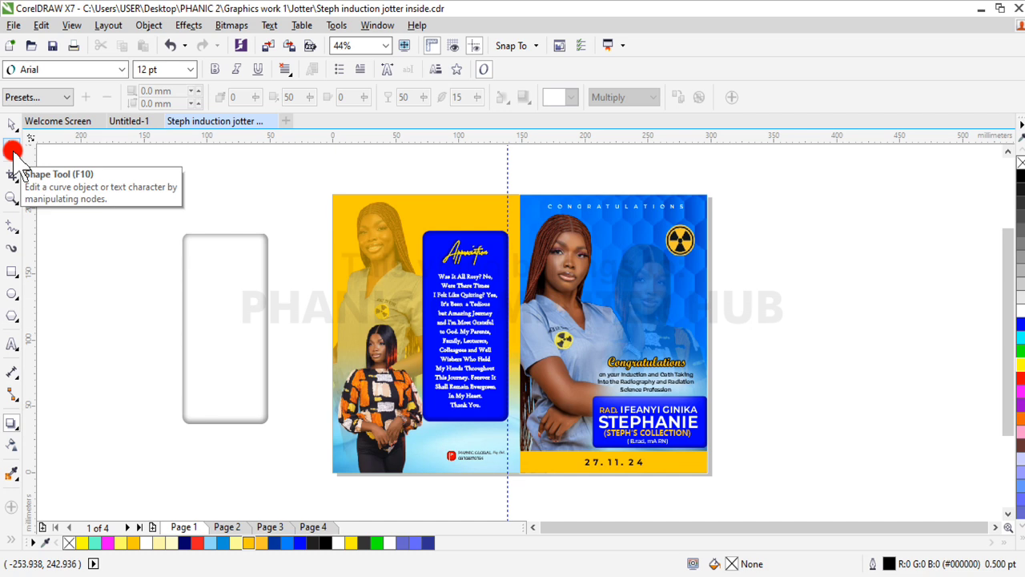
left_click(12, 150)
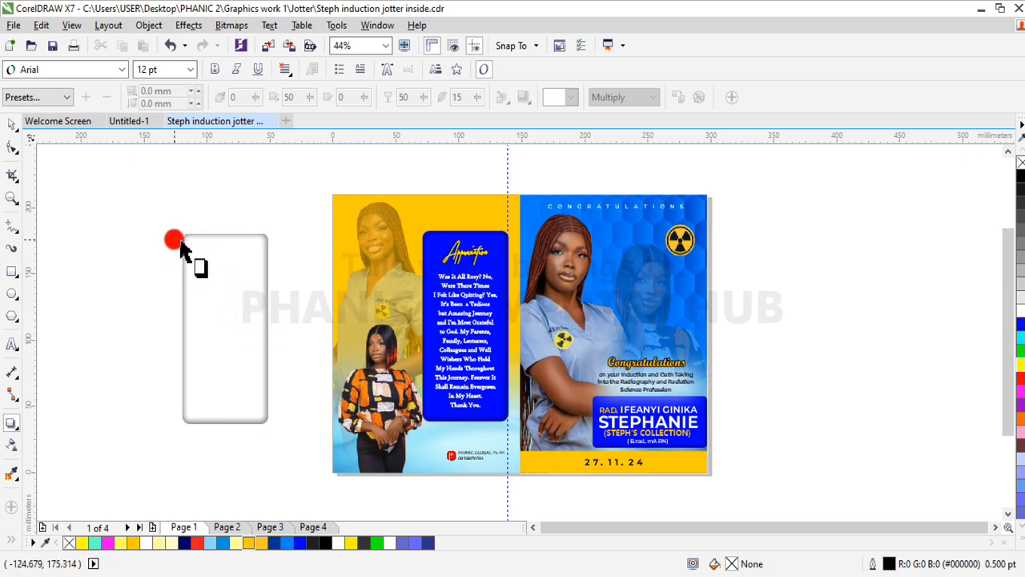
left_click(62, 97)
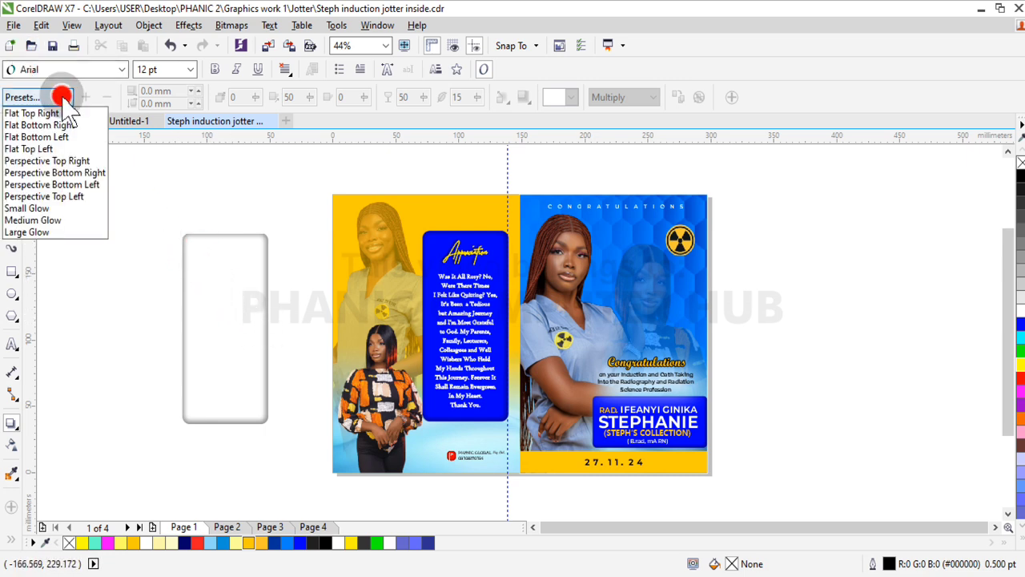
left_click(64, 220)
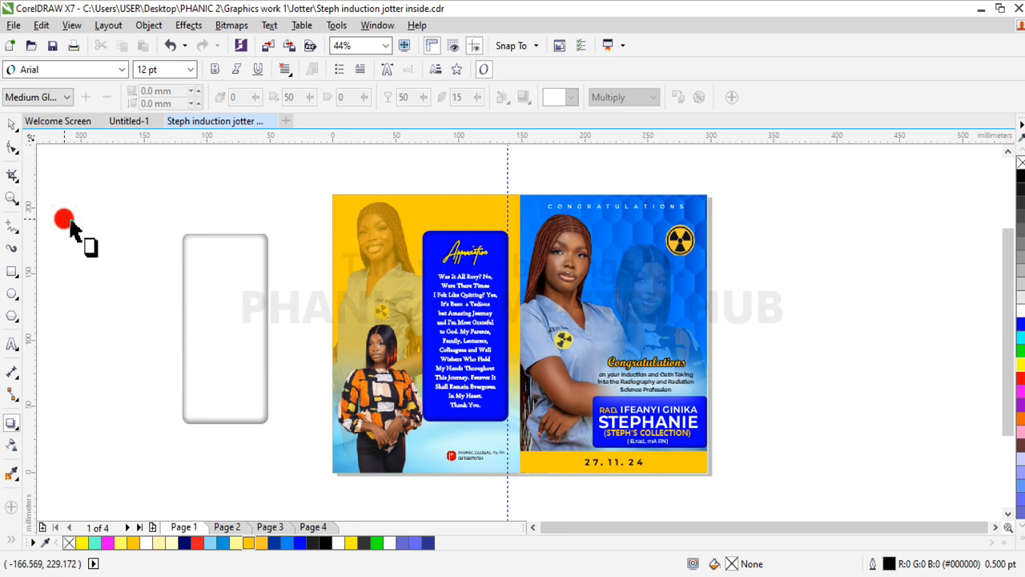
left_click(211, 328)
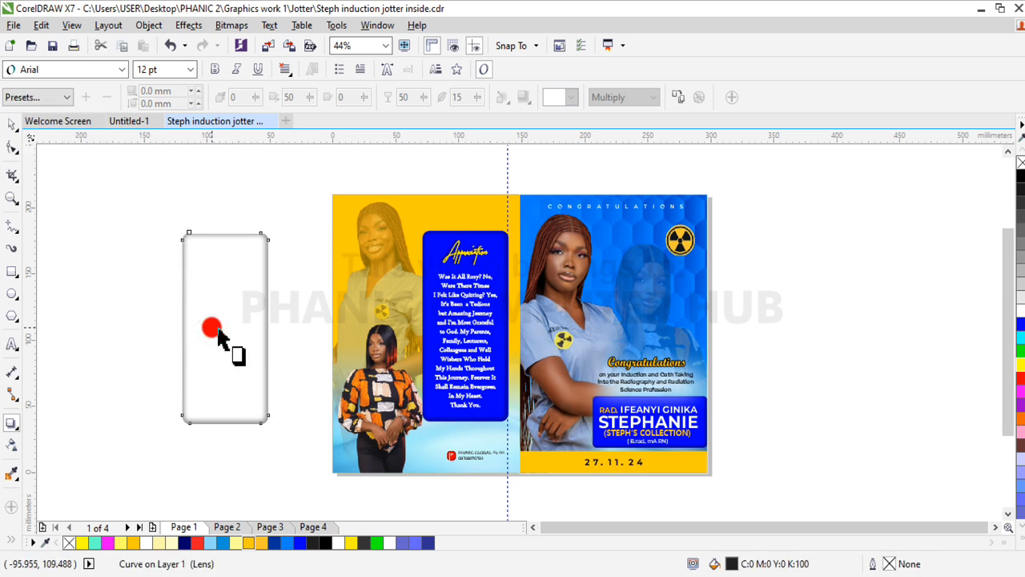
left_click(65, 97)
left_click(268, 273)
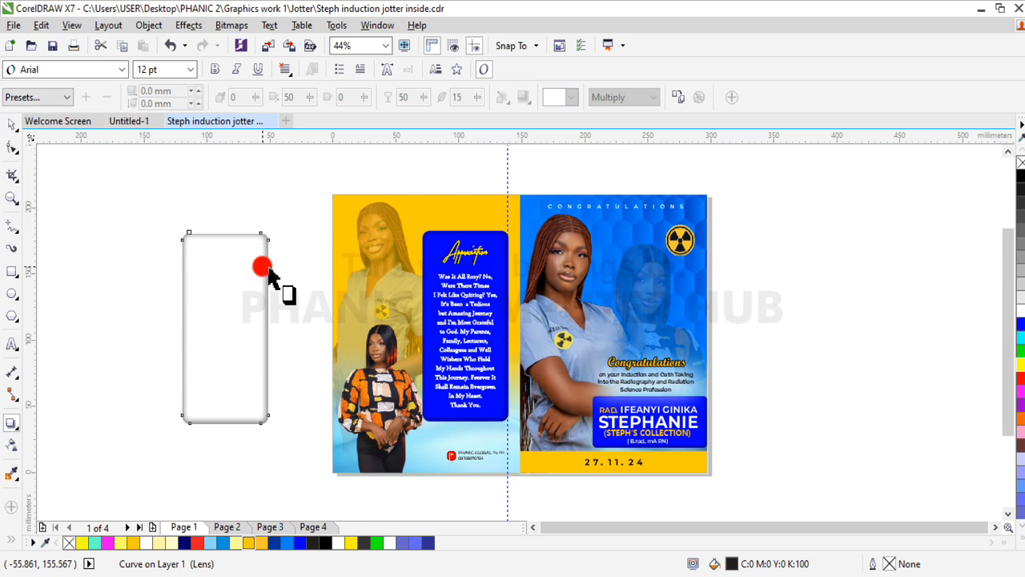
Switch to the Untitled-1 document and delete the yellow rectangle together with its drop shadow
left_click(14, 123)
left_click(126, 120)
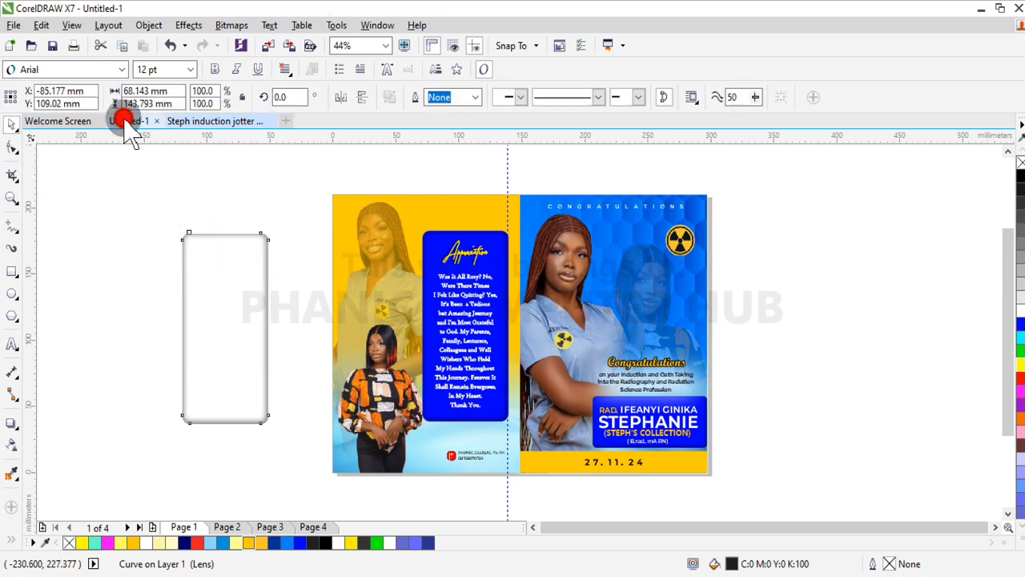
left_click(822, 391)
left_click(423, 343)
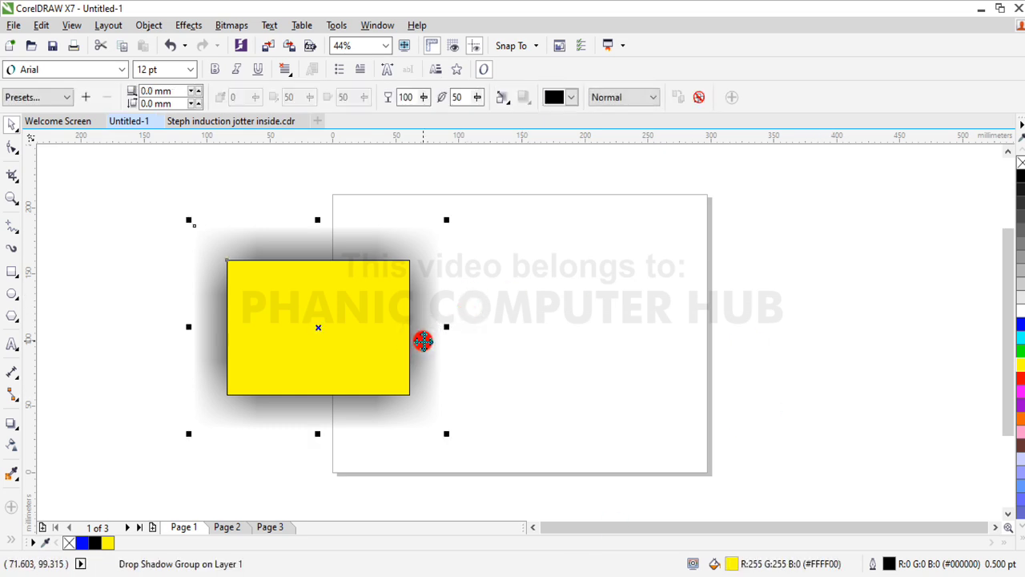
key("Delete")
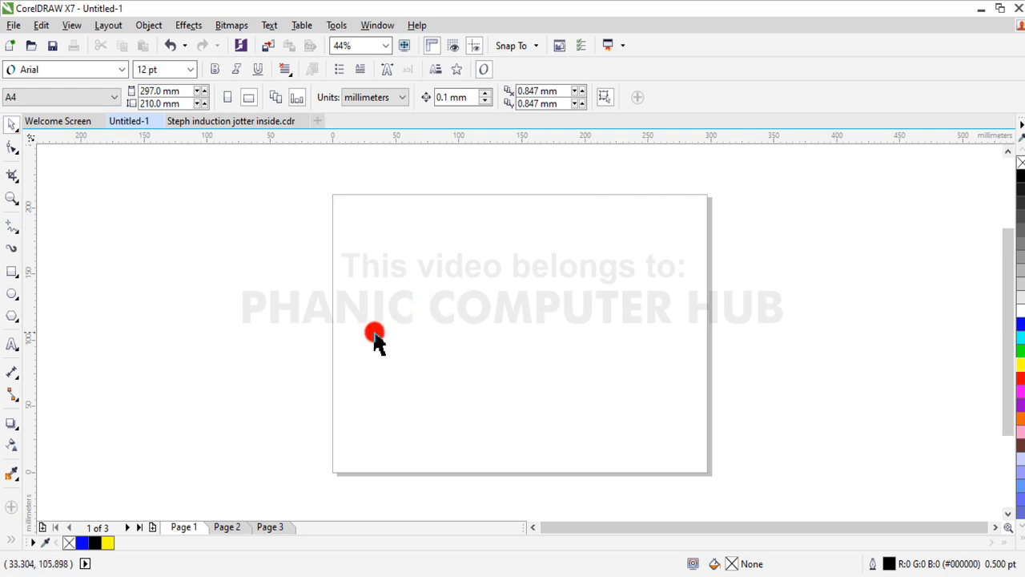
Draw a rectangle about 156 mm wide and 107 mm high across the page's side edge and fill it with red
left_click(12, 273)
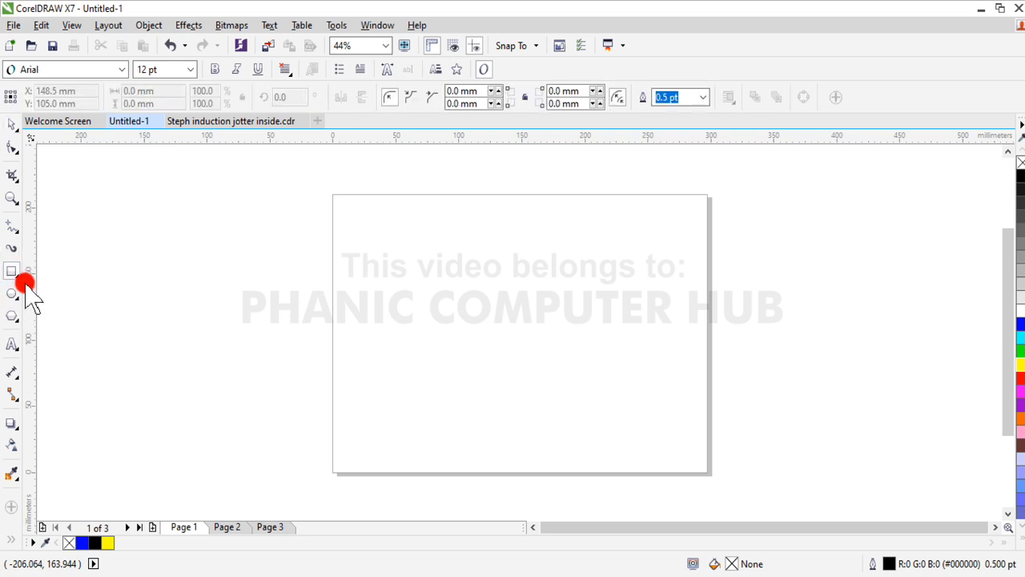
left_click_drag(253, 233, 449, 374)
left_click(11, 125)
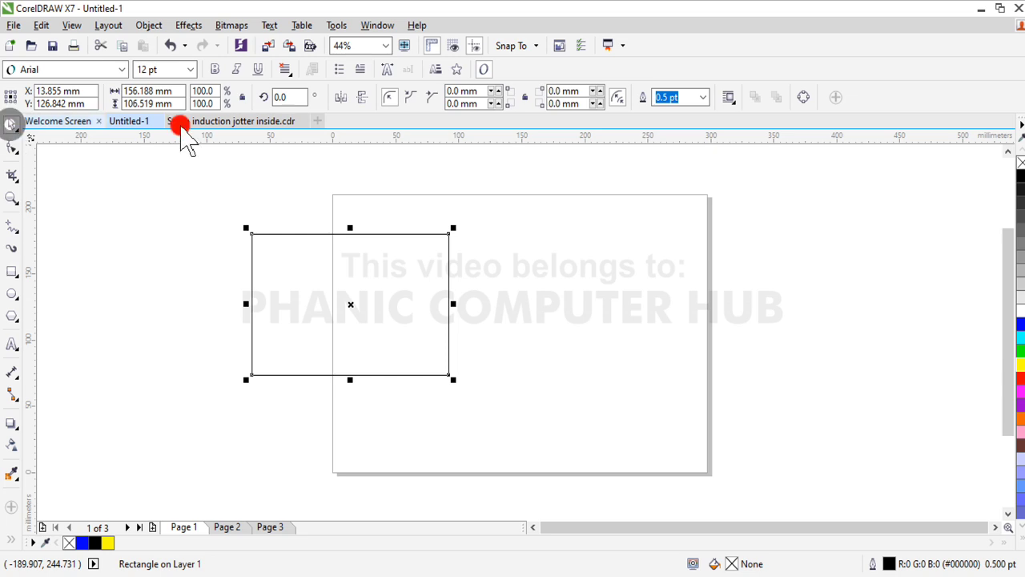
left_click(1019, 374)
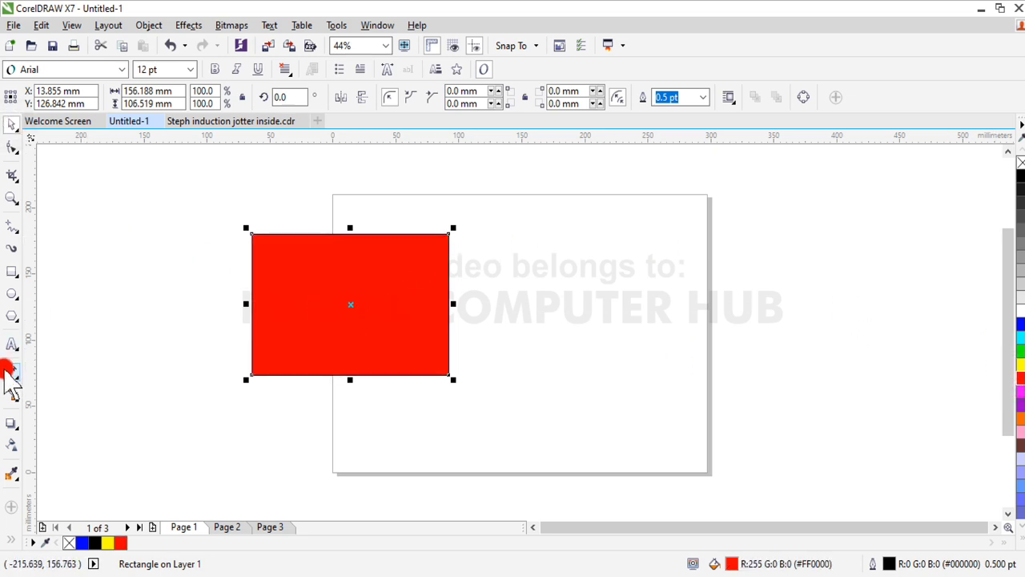
Add the artistic text "PHANIC COMPUTER HUB" above the red rectangle
left_click(12, 344)
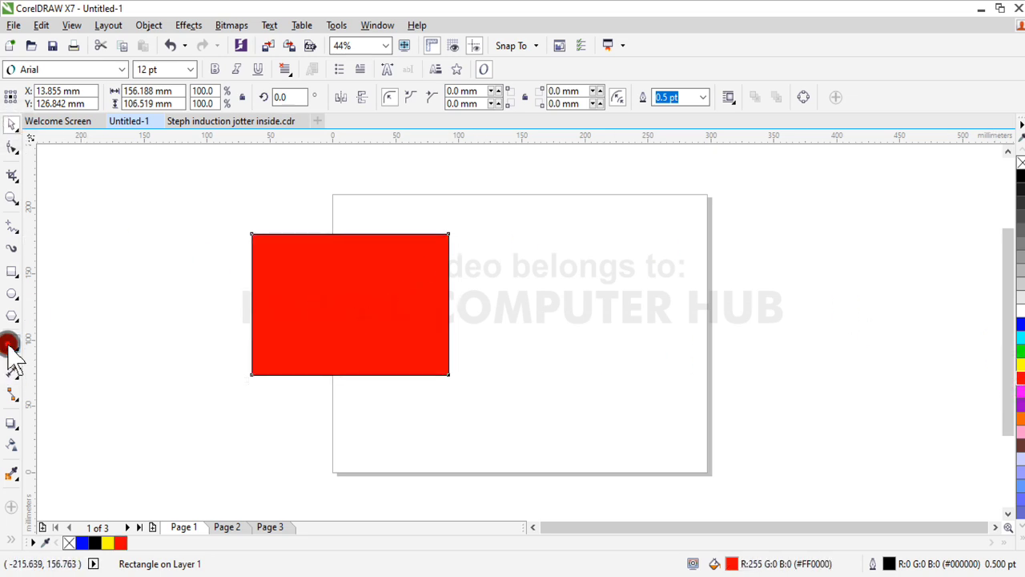
left_click(262, 186)
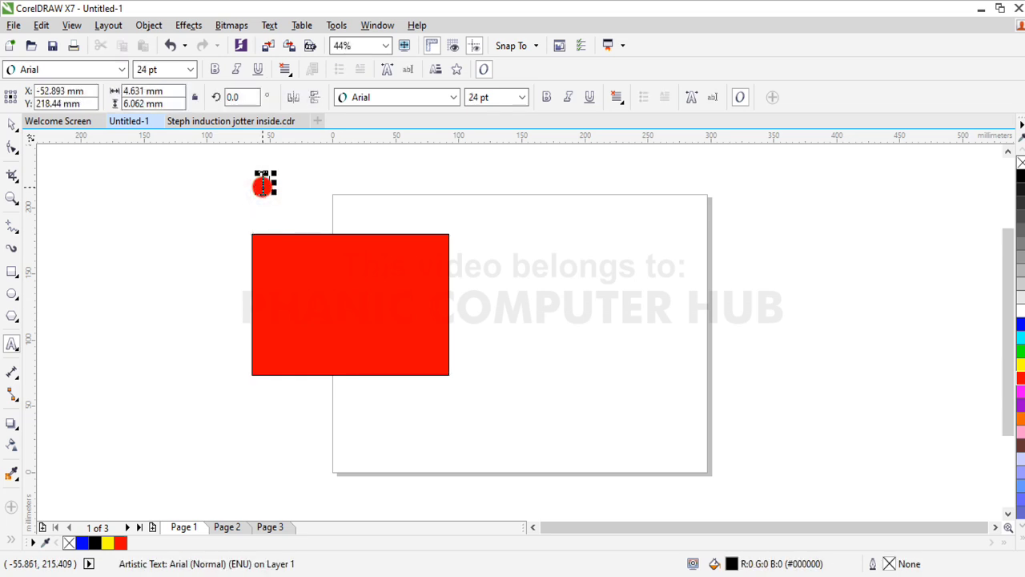
type("HANIC COMP")
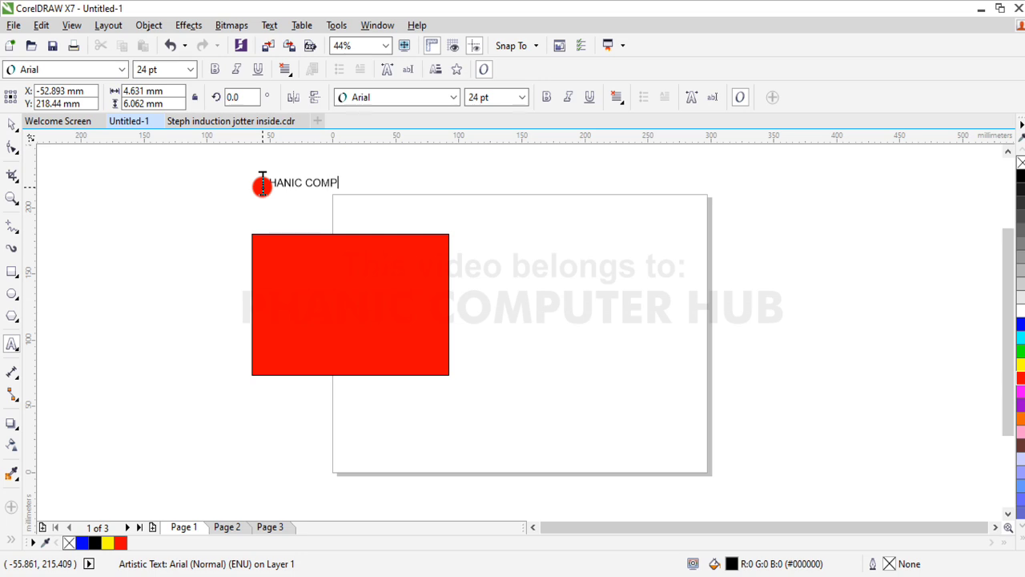
type("UTER HUB")
left_click(262, 183)
type("P")
key("Escape")
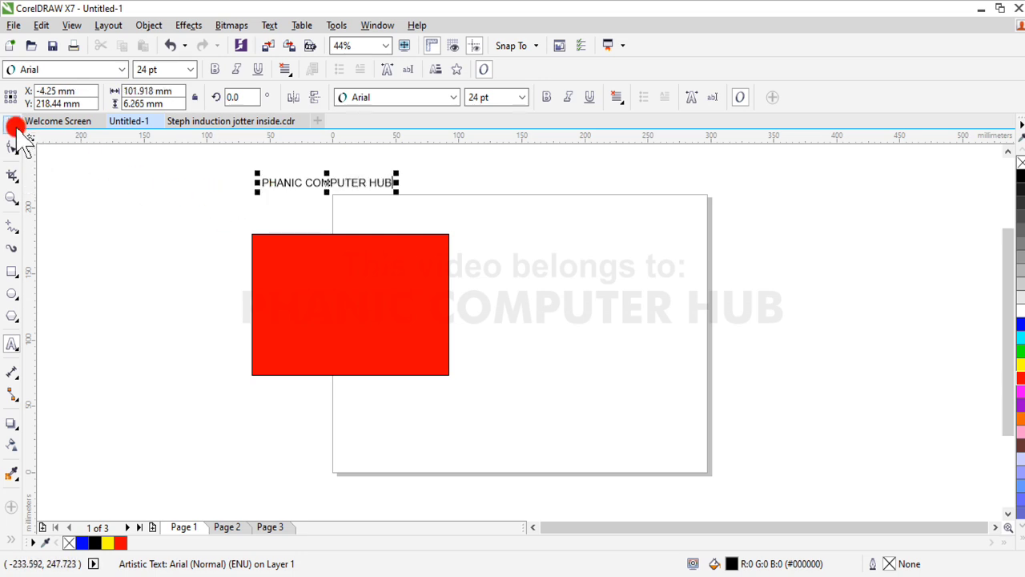
Colour the PHANIC COMPUTER HUB text red and make it bold
left_click(14, 127)
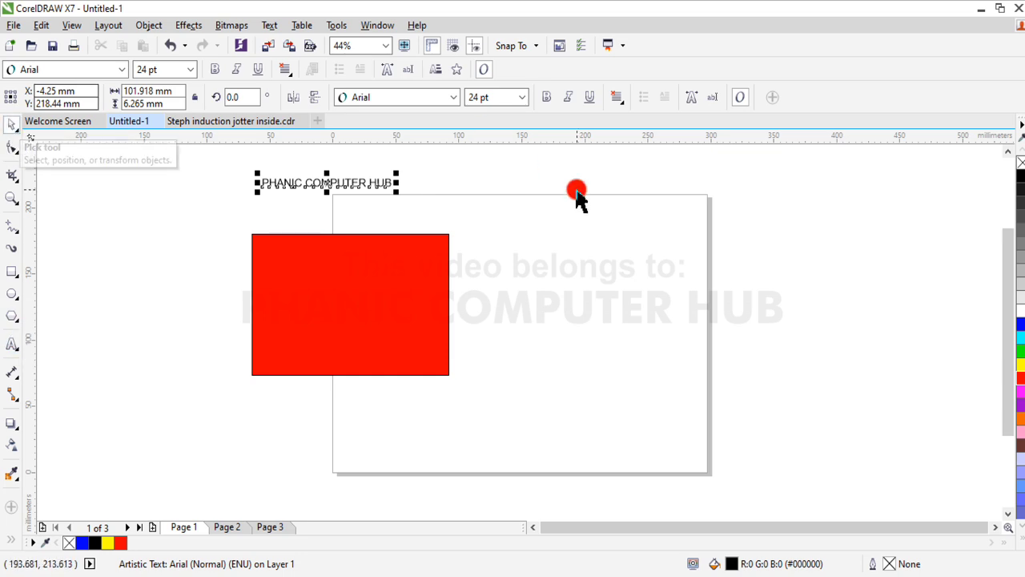
left_click(1020, 376)
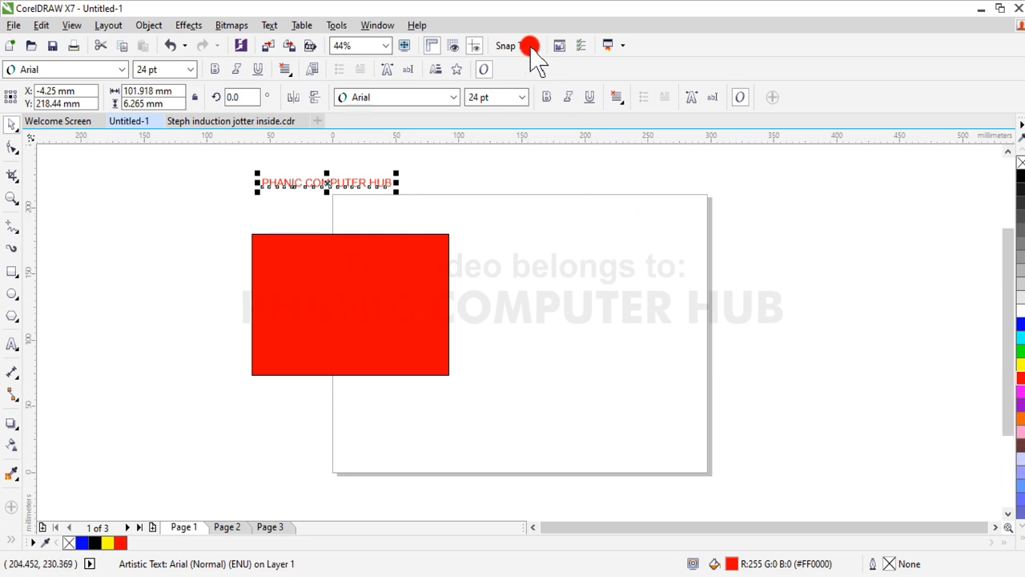
left_click(547, 101)
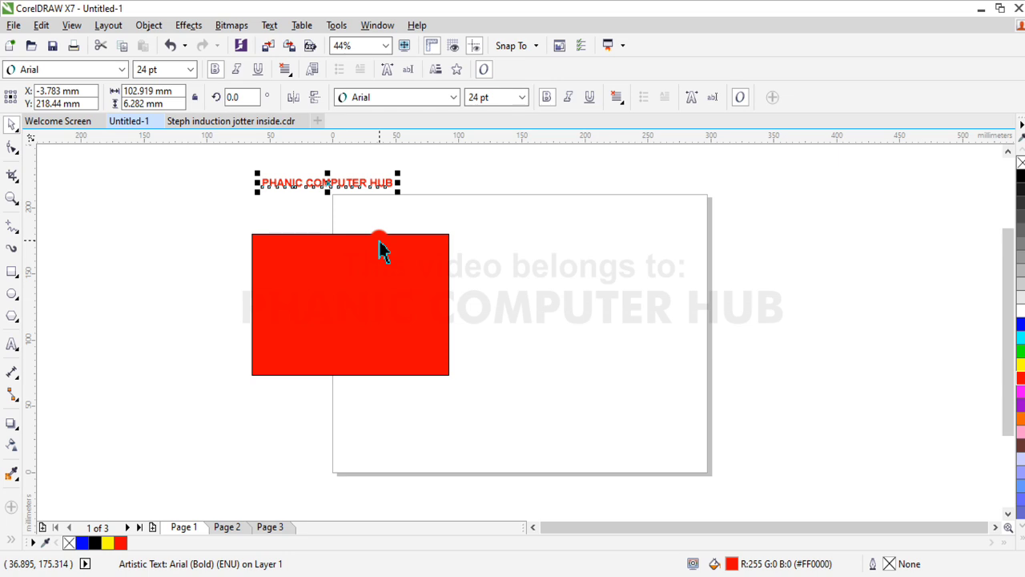
left_click(185, 202)
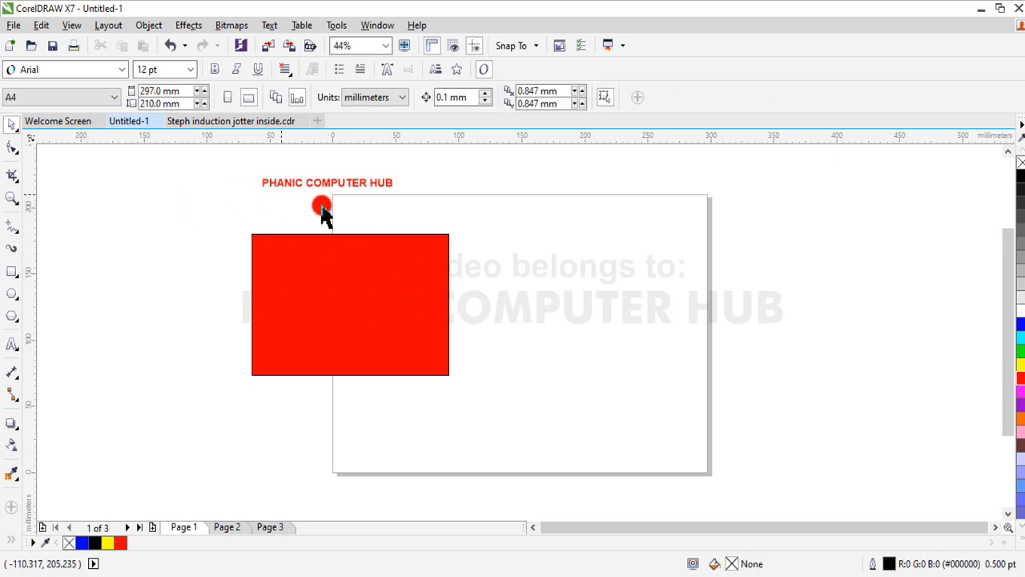
left_click(352, 189)
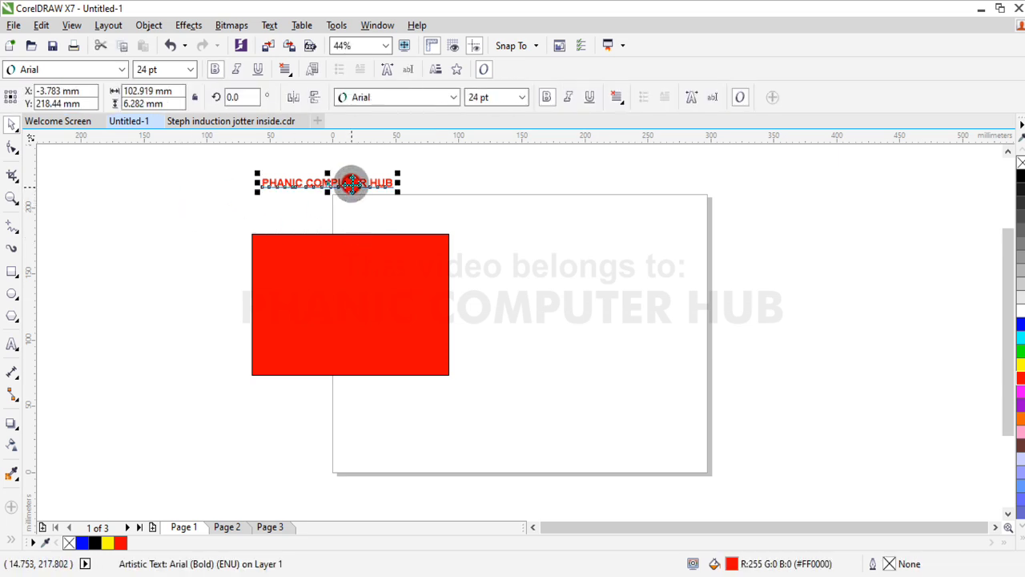
left_click(104, 341)
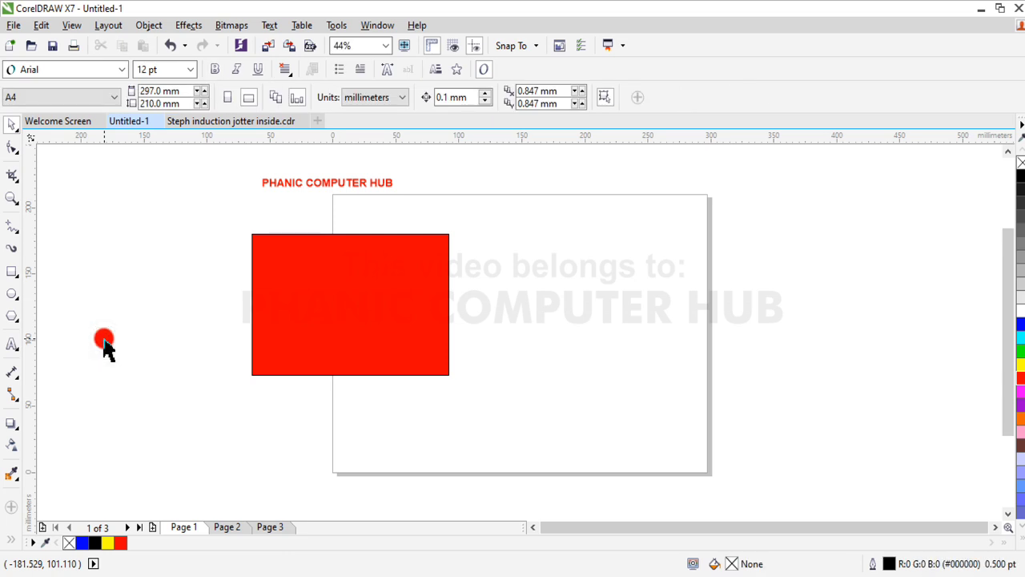
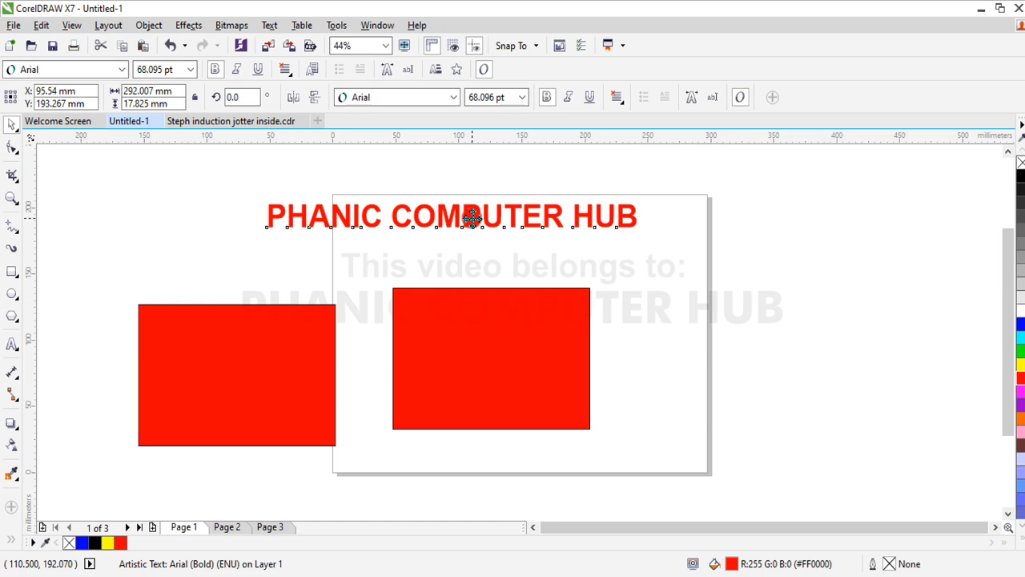
Move the enlarged PHANIC COMPUTER HUB text to about X 119 mm, Y 157 mm, just above the red rectangle on the page
left_click_drag(471, 216, 502, 266)
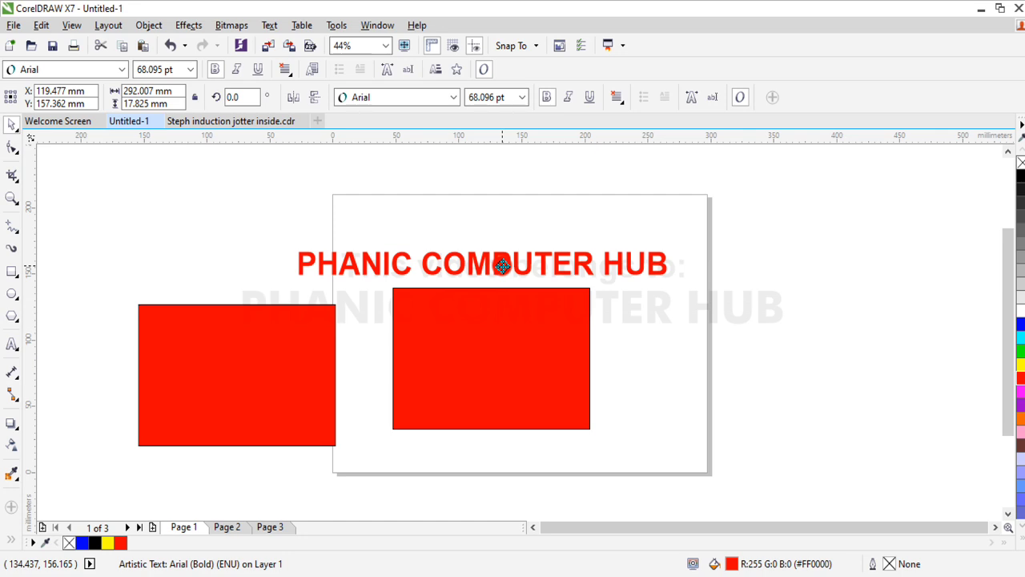
Move the PHANIC COMPUTER HUB text to about Y 153 mm and place two copies above it at about Y 193 mm and Y 238 mm
mouse_move(502, 266)
left_mouse_down()
mouse_move(518, 199)
mouse_move(506, 174)
mouse_move(502, 279)
left_mouse_up()
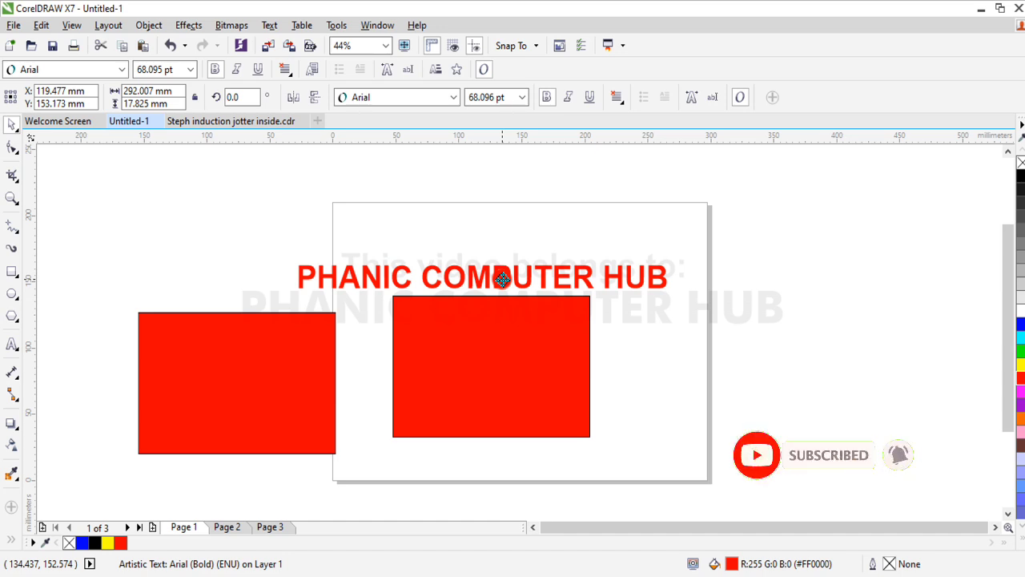
right_click(502, 280)
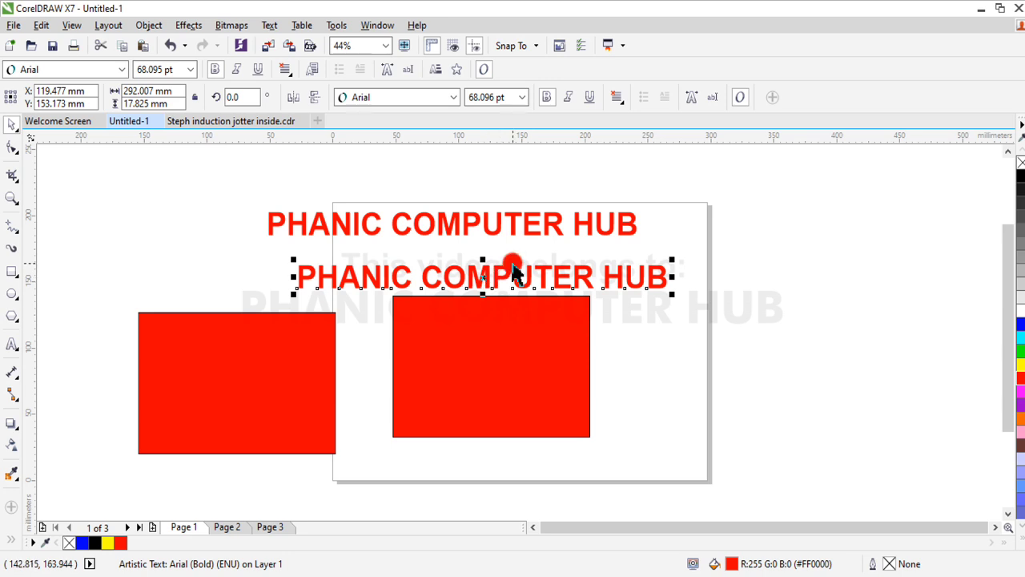
key("Escape")
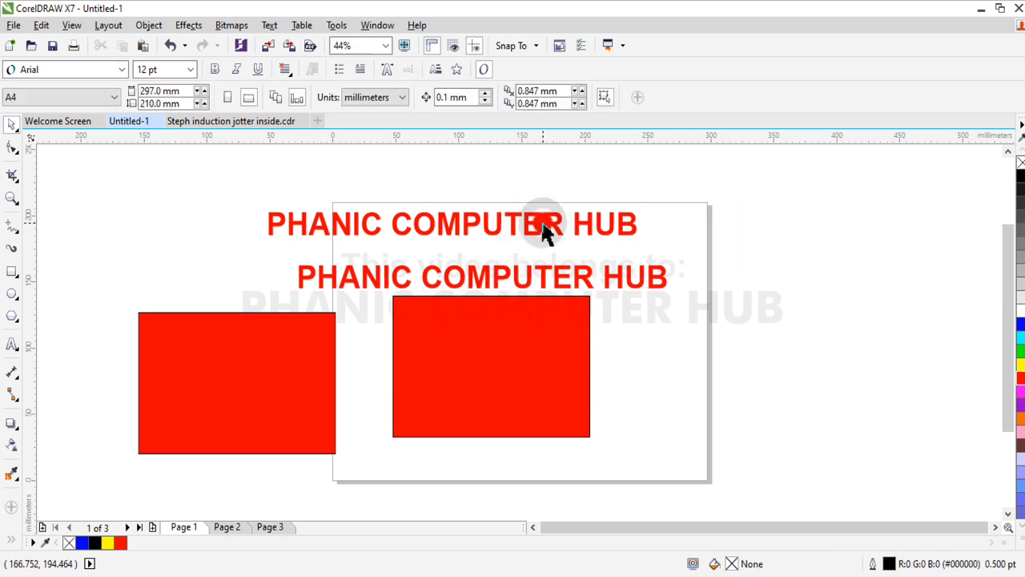
left_click(517, 230)
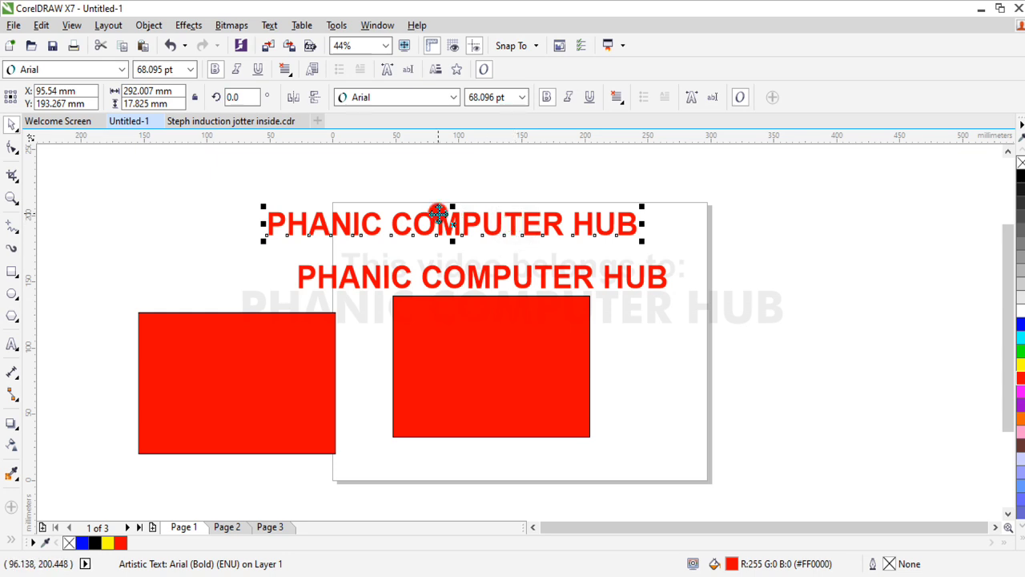
left_click_drag(453, 224, 461, 165)
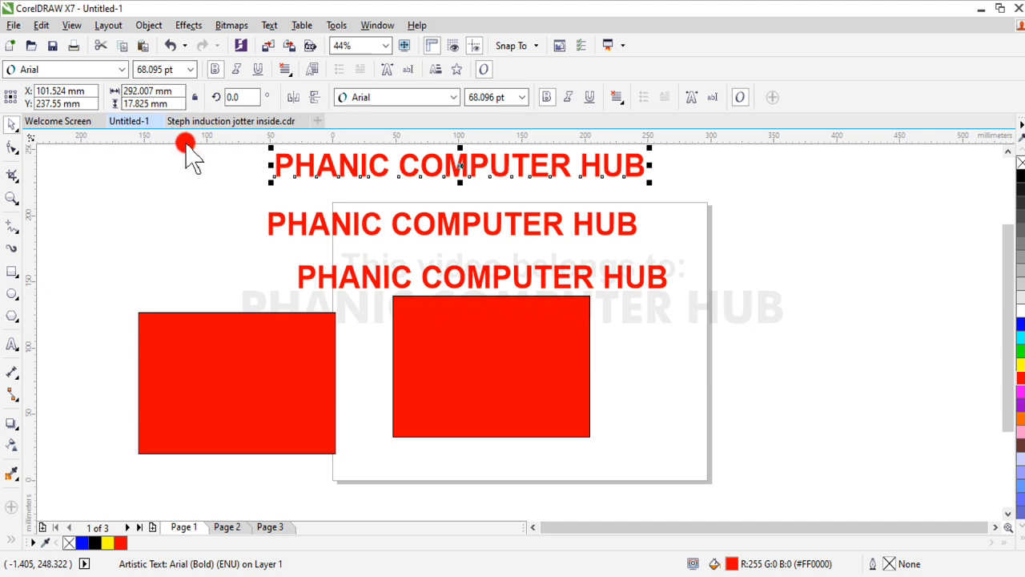
left_click(120, 45)
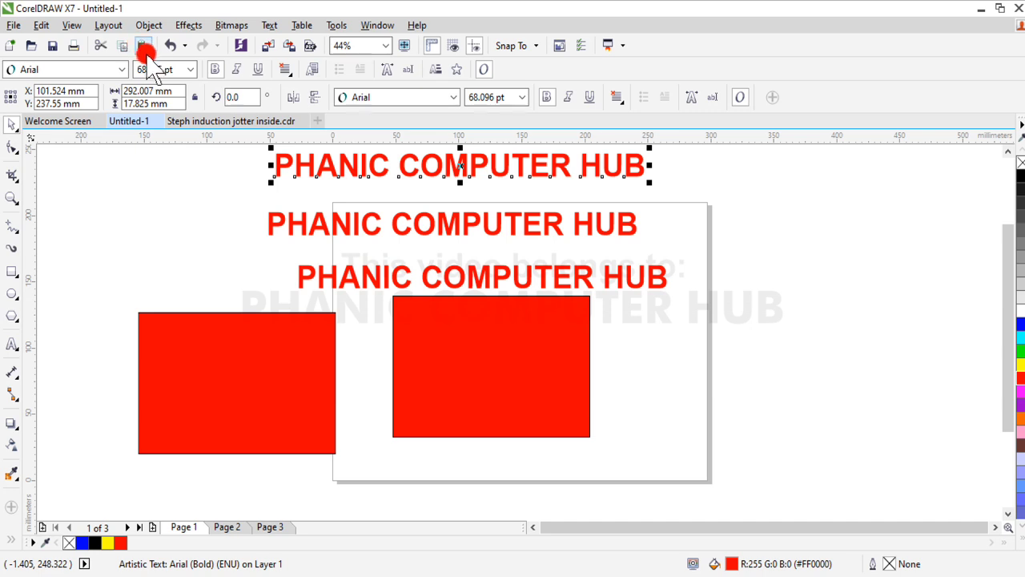
left_click(141, 46)
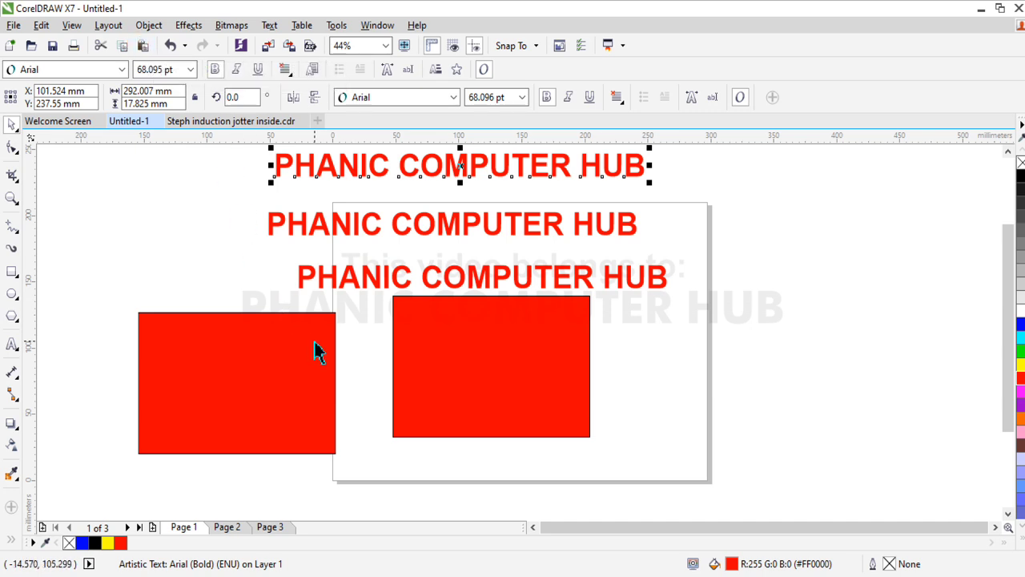
left_click(532, 362)
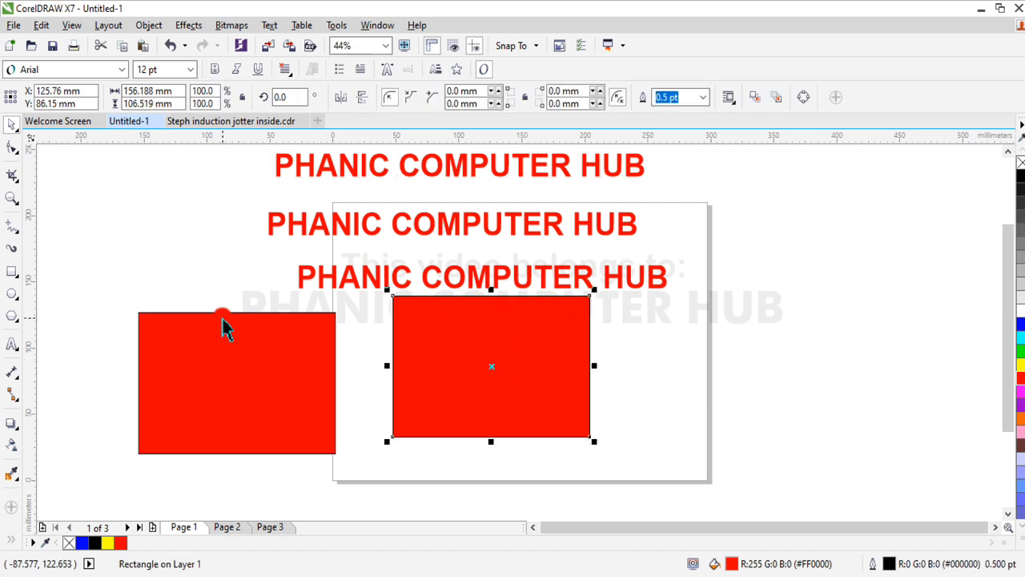
Add the artistic text "CTRL +C" in the empty area beside the page at about X 364 mm, Y 114 mm
left_click(12, 344)
left_click(790, 328)
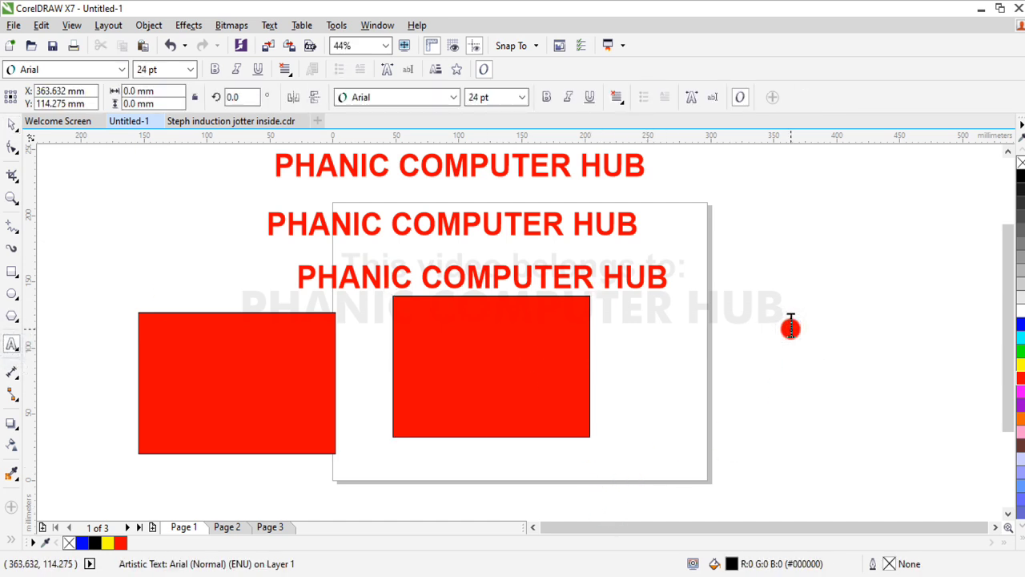
type("CTRL")
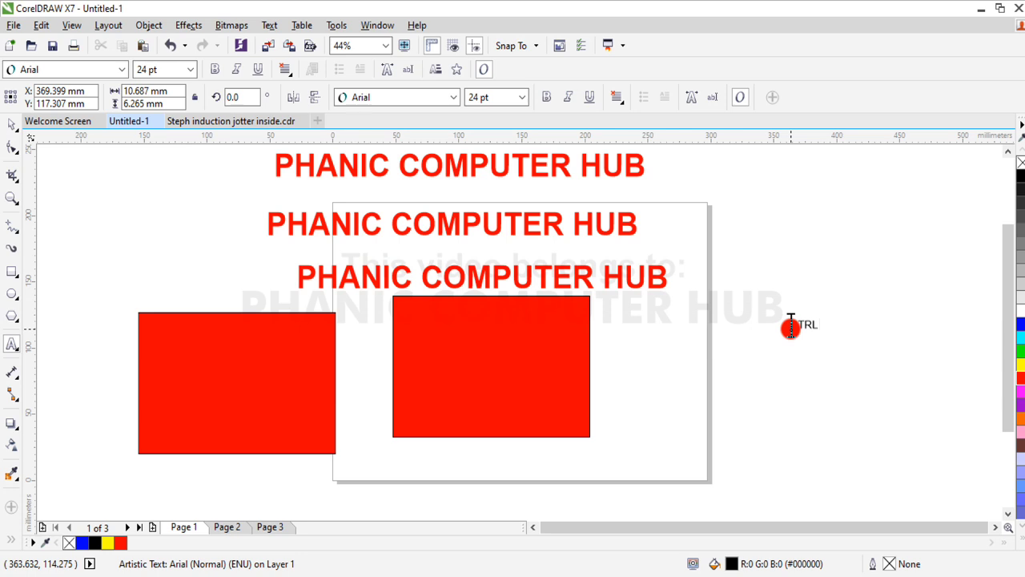
type("+C")
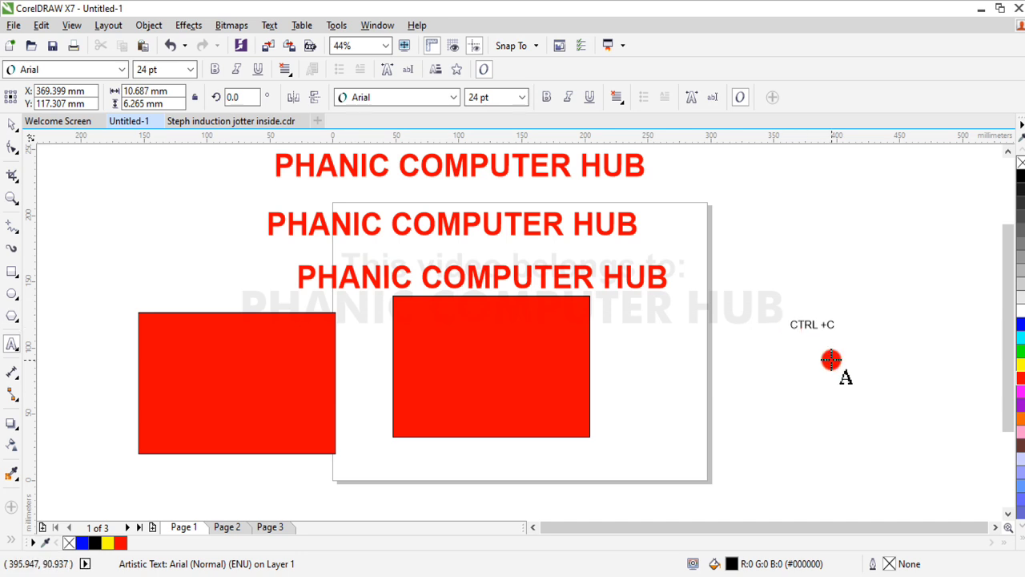
key("Escape")
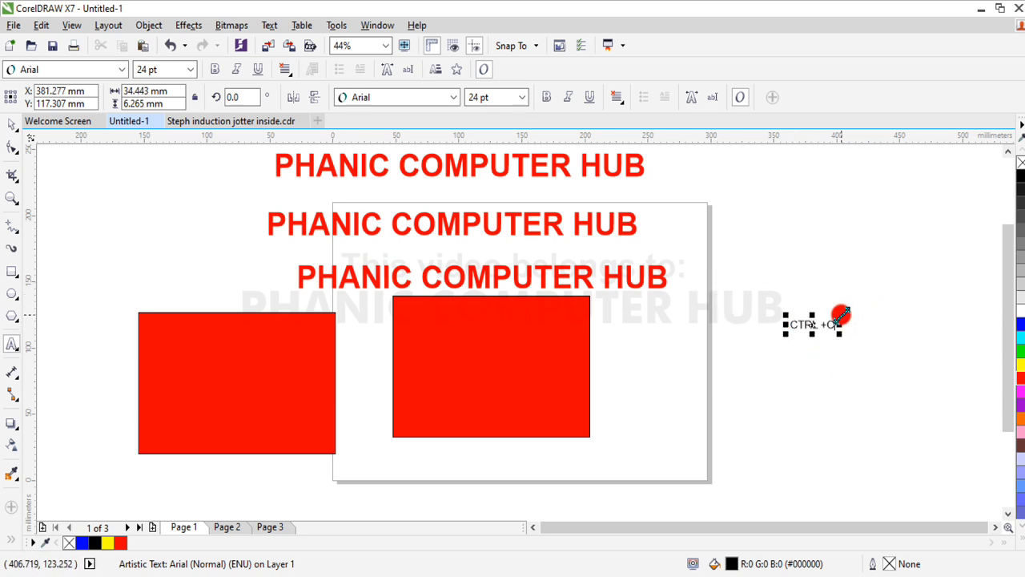
Enlarge the CTRL +C text to about 153.6 pt and move it to about X 391 mm, Y 183 mm
left_click_drag(840, 315, 995, 197)
left_click(12, 125)
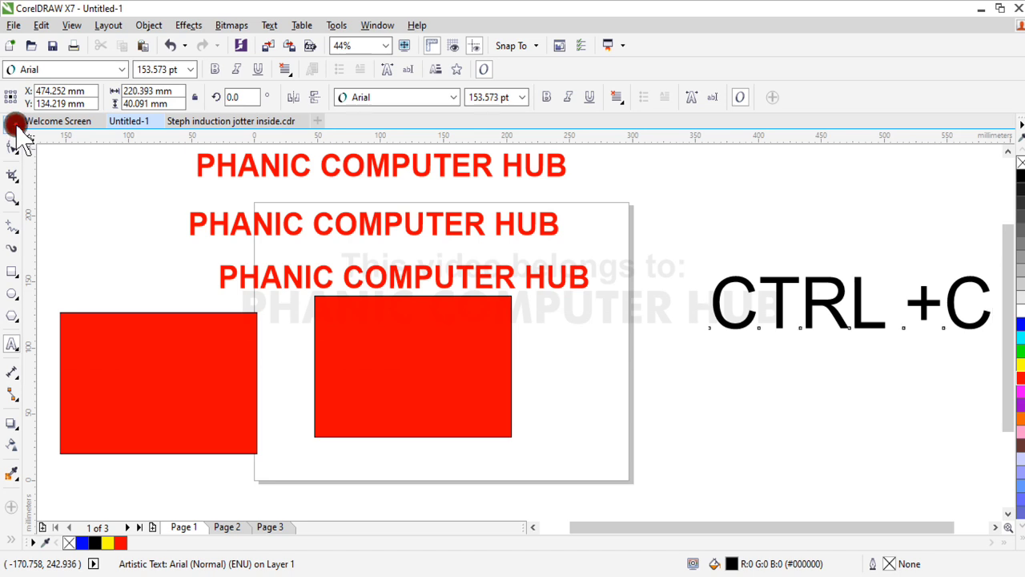
left_click_drag(860, 297, 748, 236)
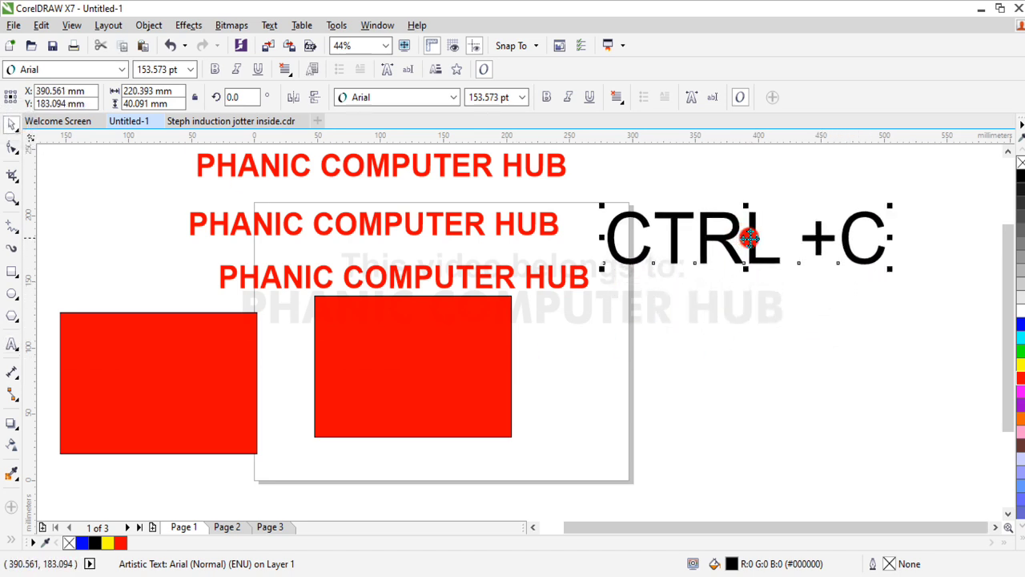
Insert a space after the plus sign so the text reads "CTRL + C"
double_click(841, 244)
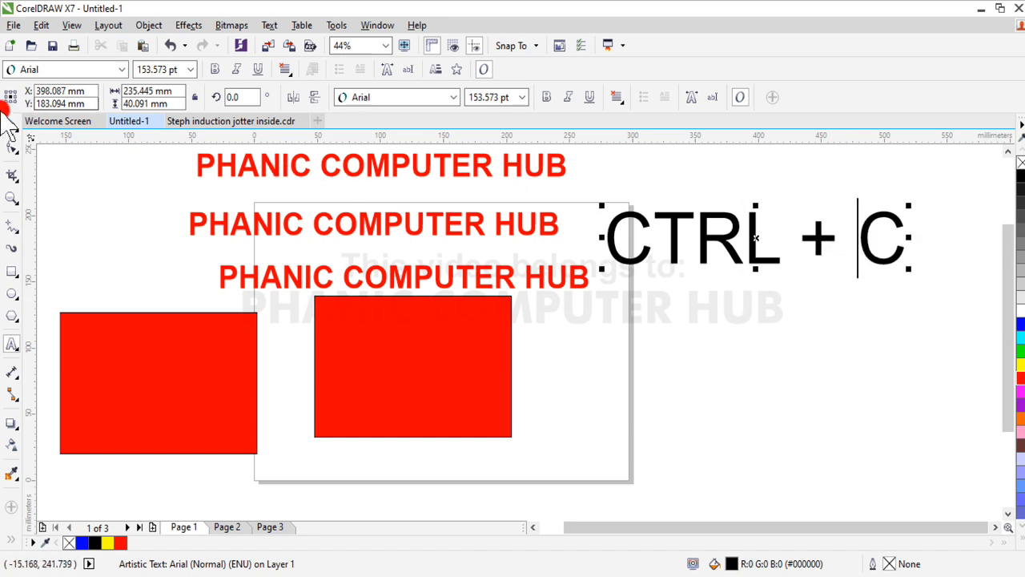
left_click(10, 131)
left_click(709, 432)
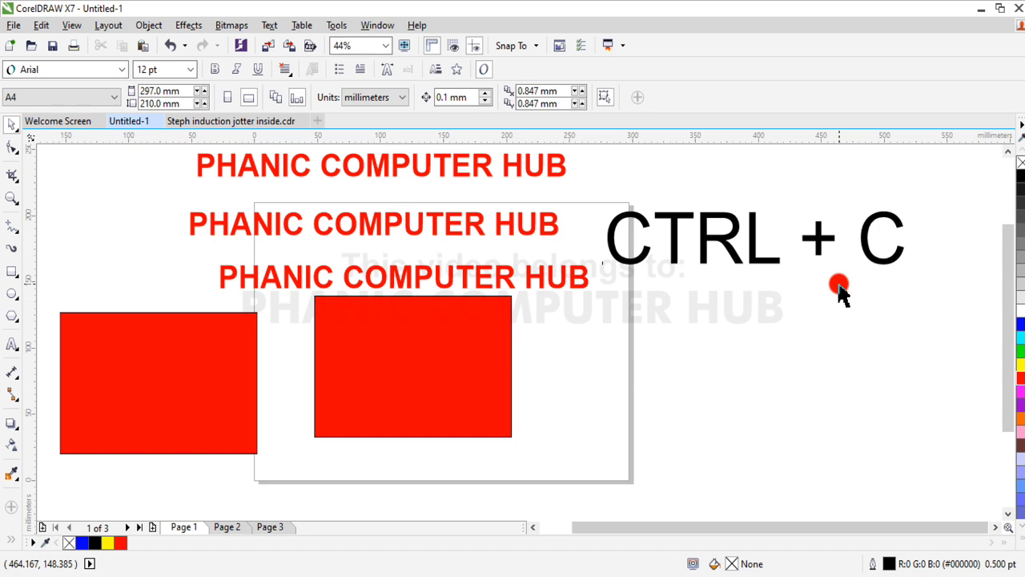
Move the CTRL + C text to about X 403 mm, Y 171 mm and highlight its CTRL and C parts in turn
left_click_drag(777, 267, 585, 265)
double_click(785, 278)
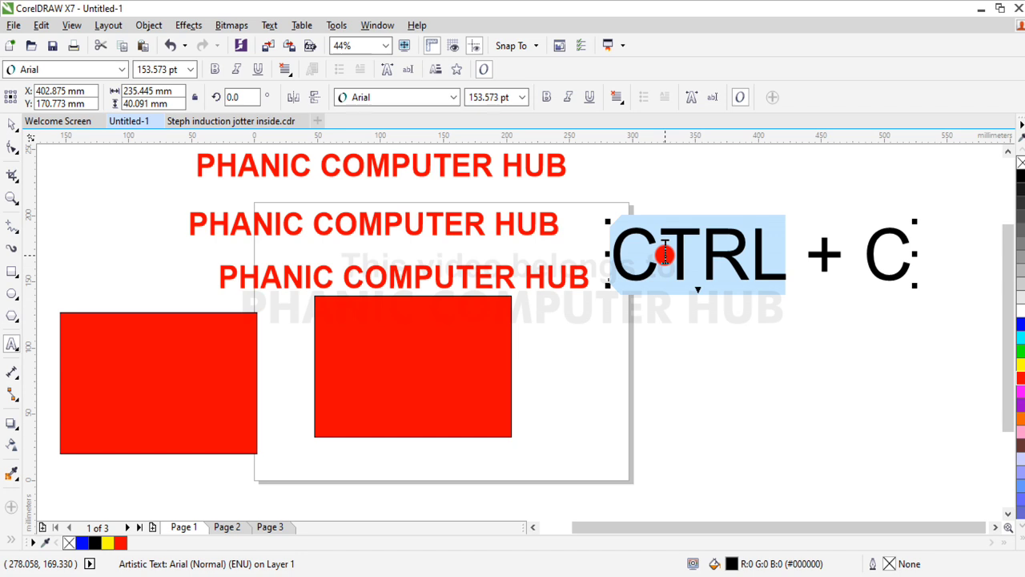
left_click_drag(865, 255, 915, 256)
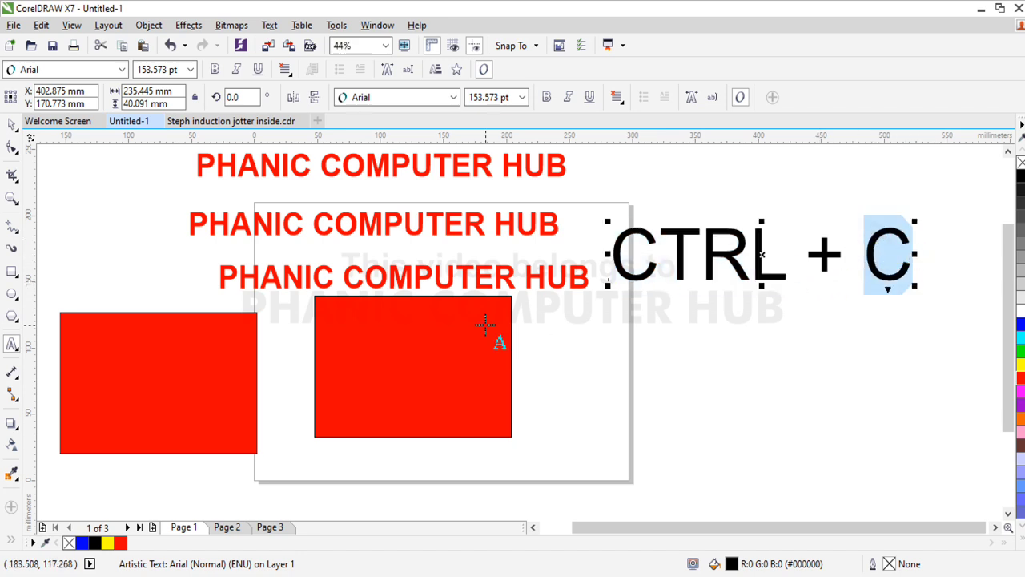
left_click(12, 123)
left_click(676, 253)
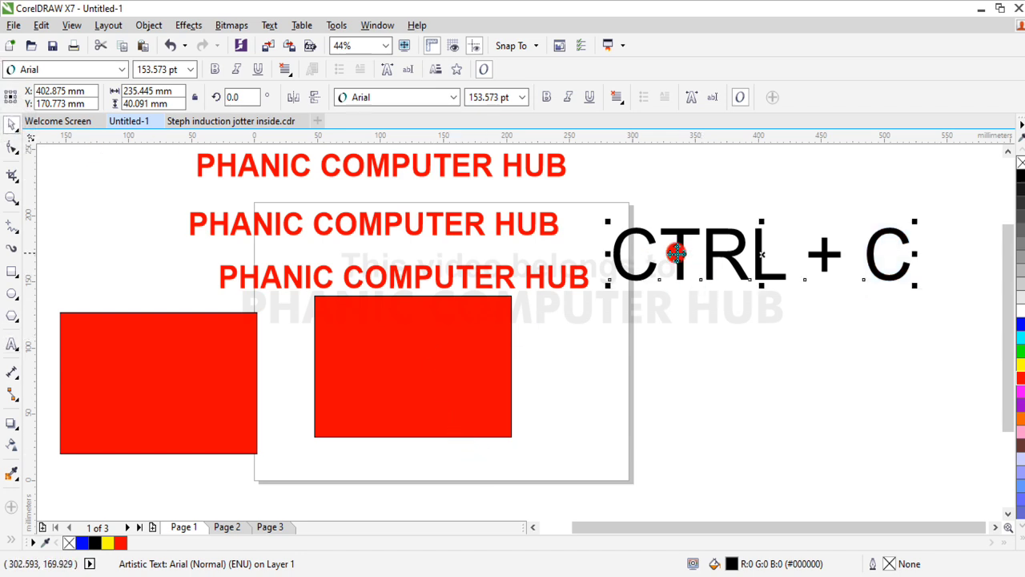
Duplicate the CTRL + C text below the original at about X 415 mm, Y 105 mm
left_click(444, 373)
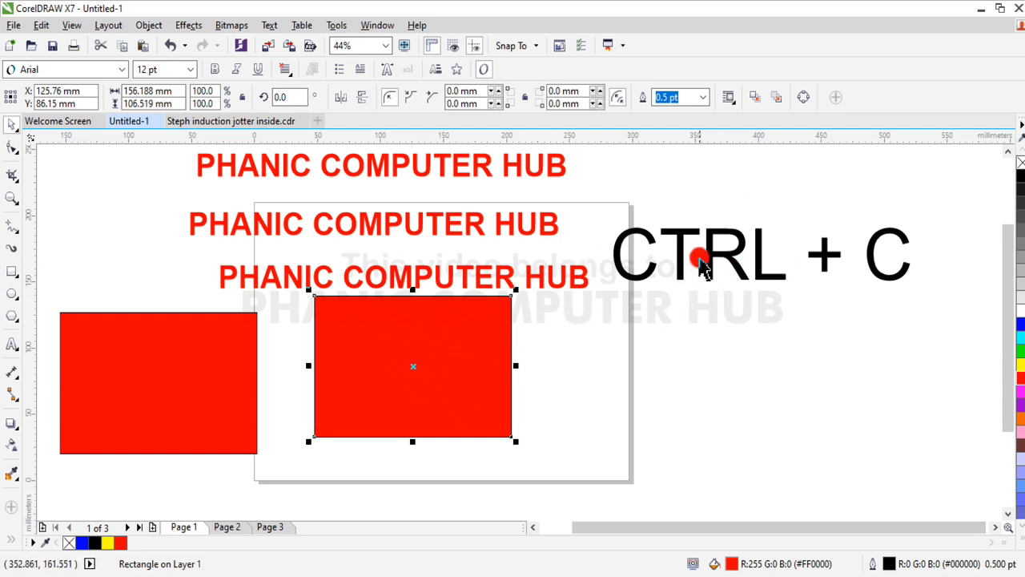
left_click(550, 371)
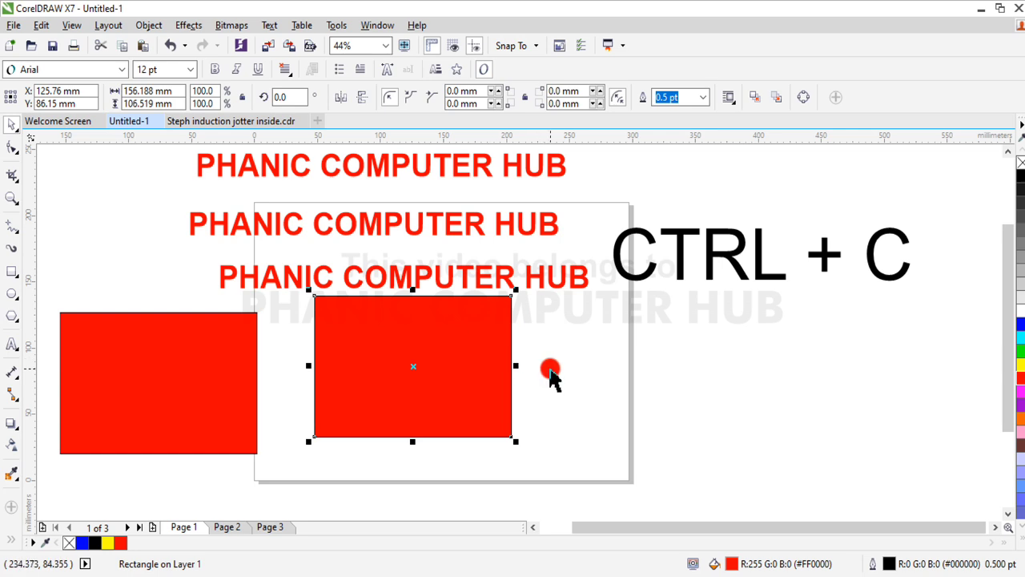
left_click(733, 257)
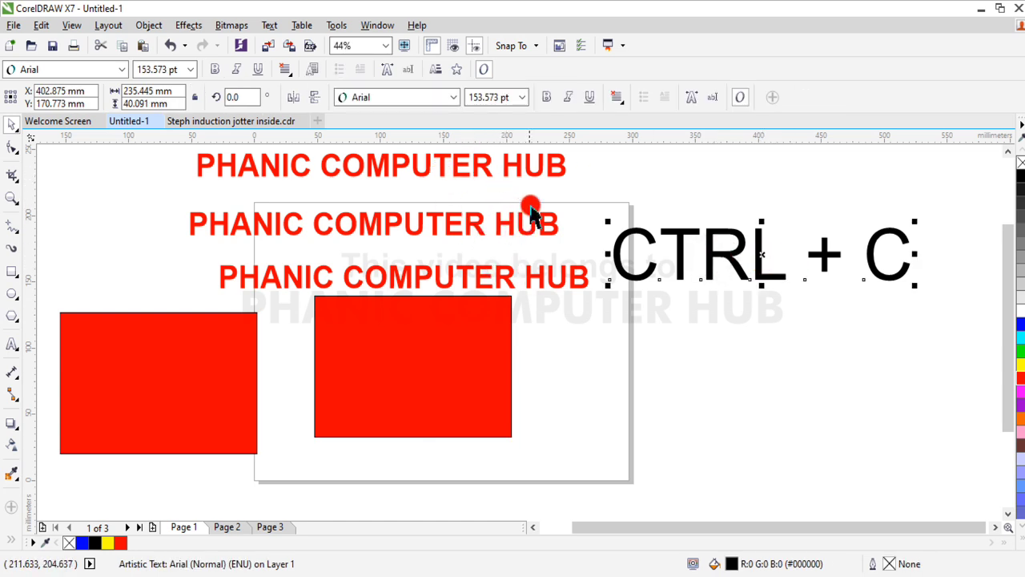
left_click_drag(763, 256, 777, 341)
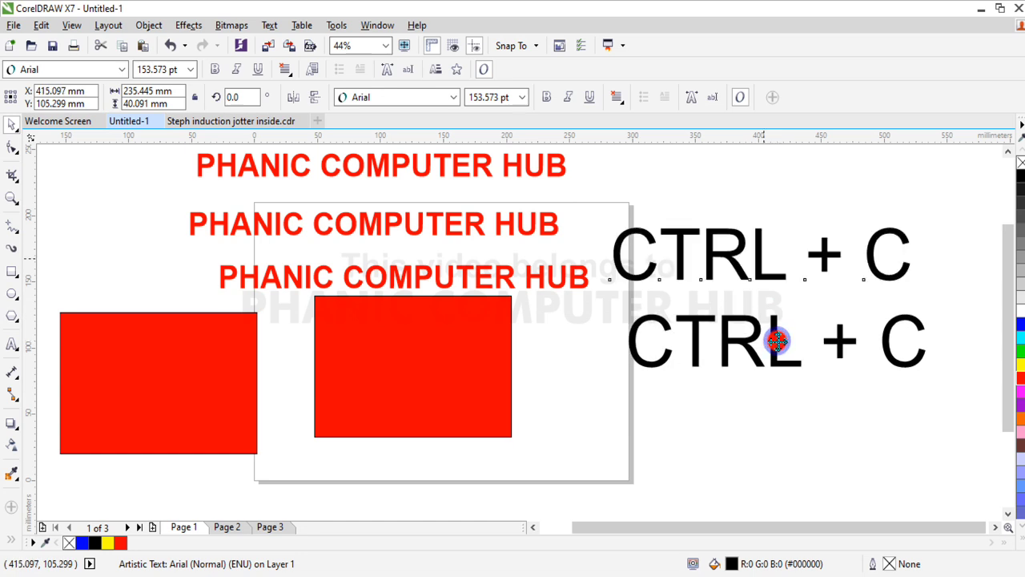
Replace the final letter of the lower shortcut text so it reads "CTRL + V"
double_click(920, 357)
key("BackSpace")
type("V")
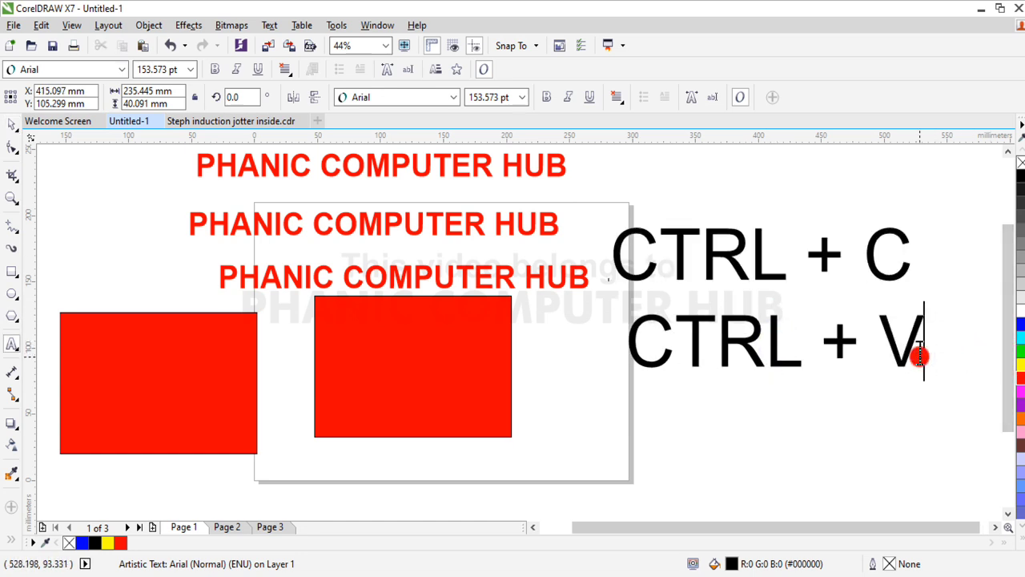
left_click(11, 128)
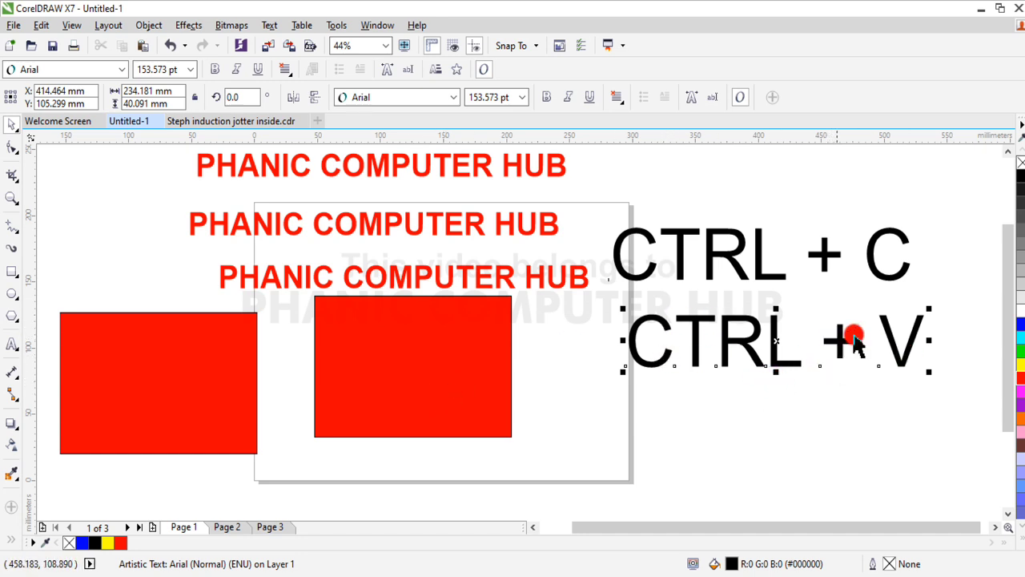
Paste a copy of the red rectangle on the page and move it across the page's side edge, toward the CTRL + V text
left_click(577, 392)
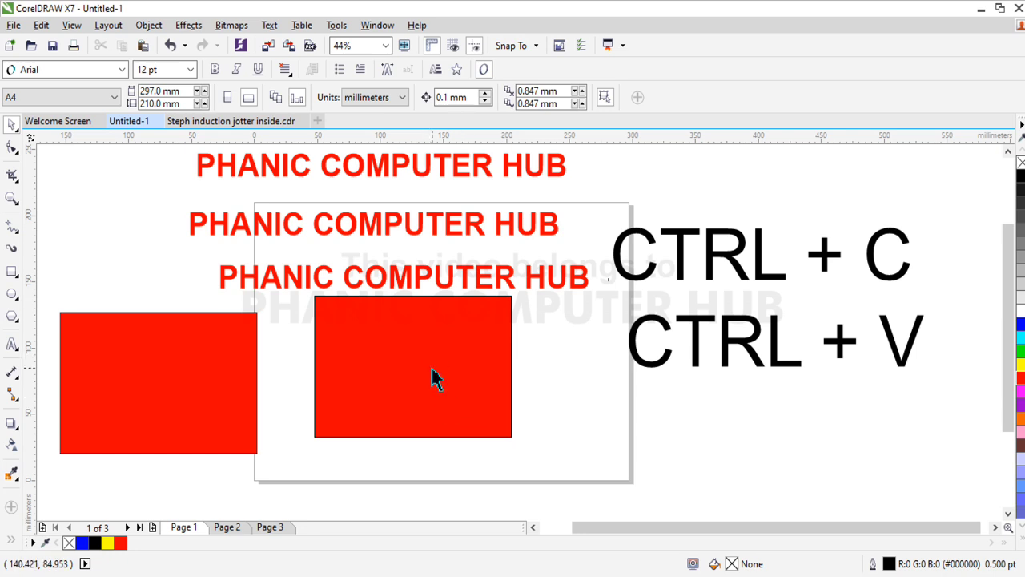
left_click(588, 397)
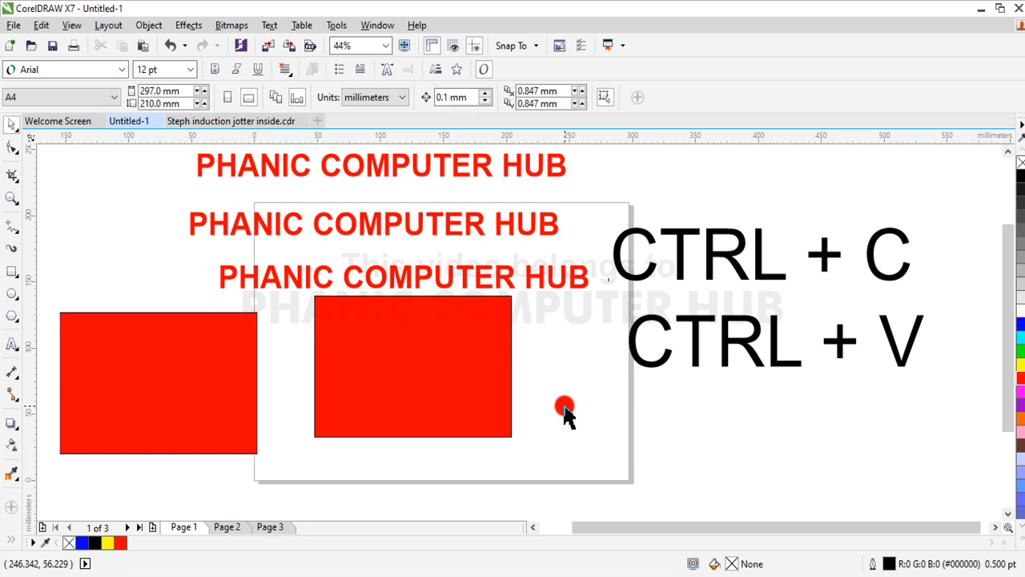
key("ctrl+v")
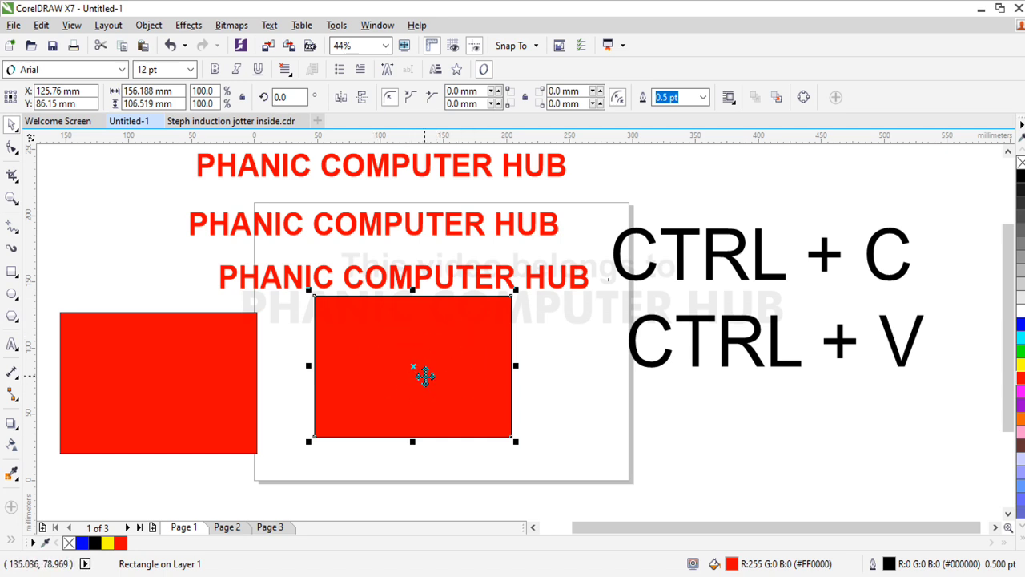
left_click_drag(409, 366, 556, 387)
Reposition the two red rectangles on the page to about X 218 mm, Y 57 mm and X 77 mm, Y 52 mm
left_click_drag(393, 356, 309, 373)
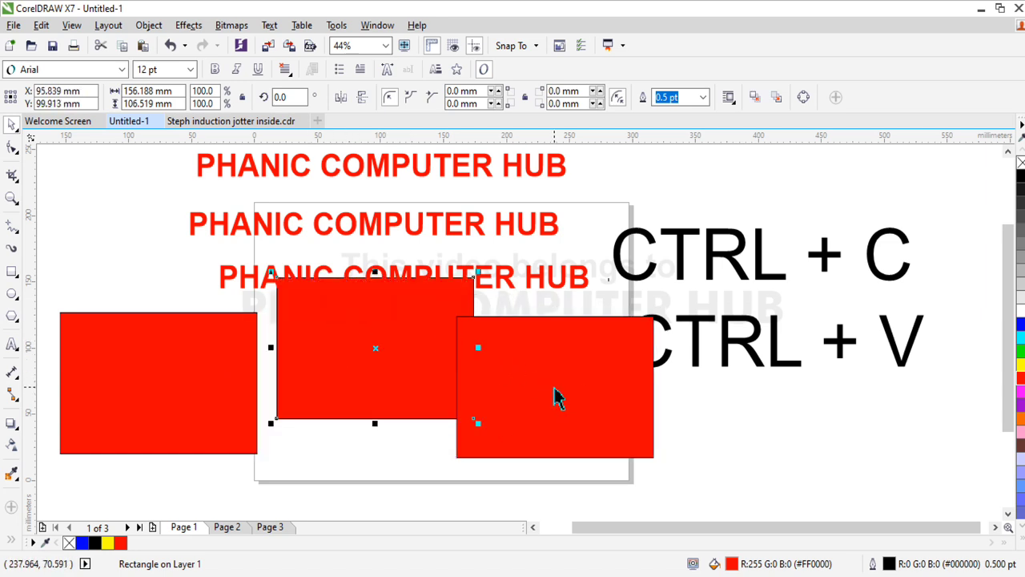
left_click_drag(553, 386, 522, 376)
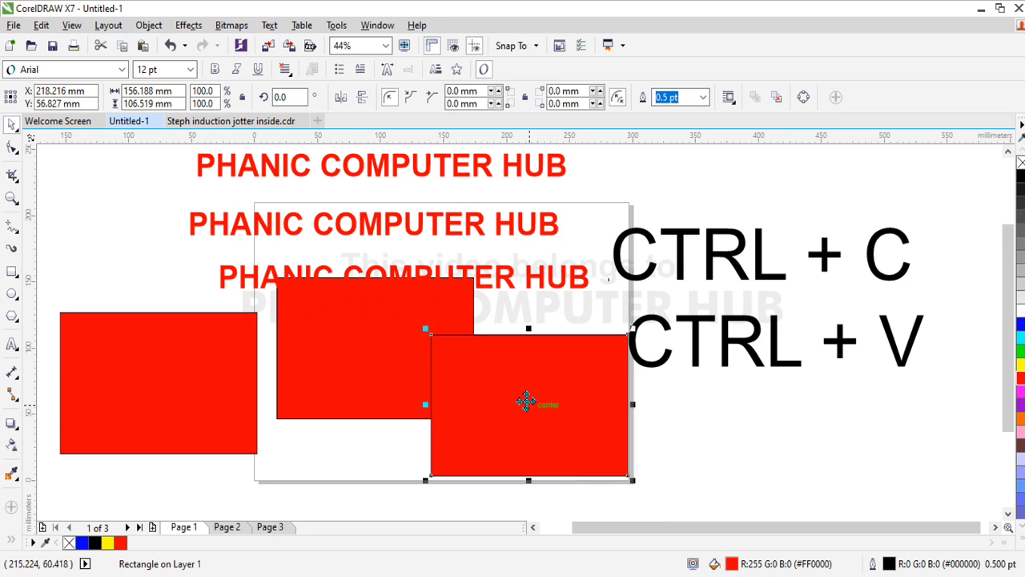
left_click_drag(408, 352, 387, 423)
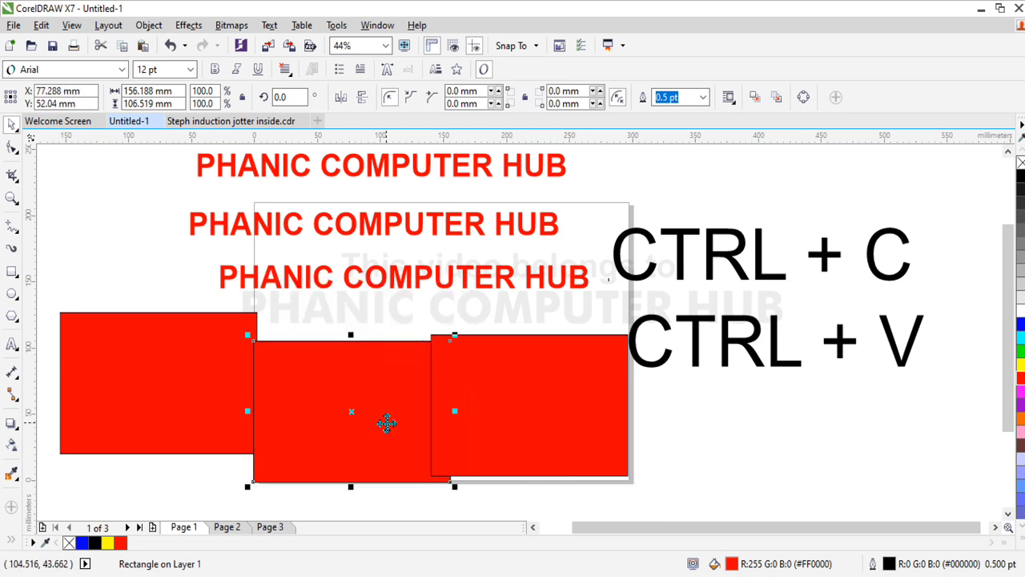
Delete the middle red rectangle and undo the deletion
left_click(359, 393)
key("Delete")
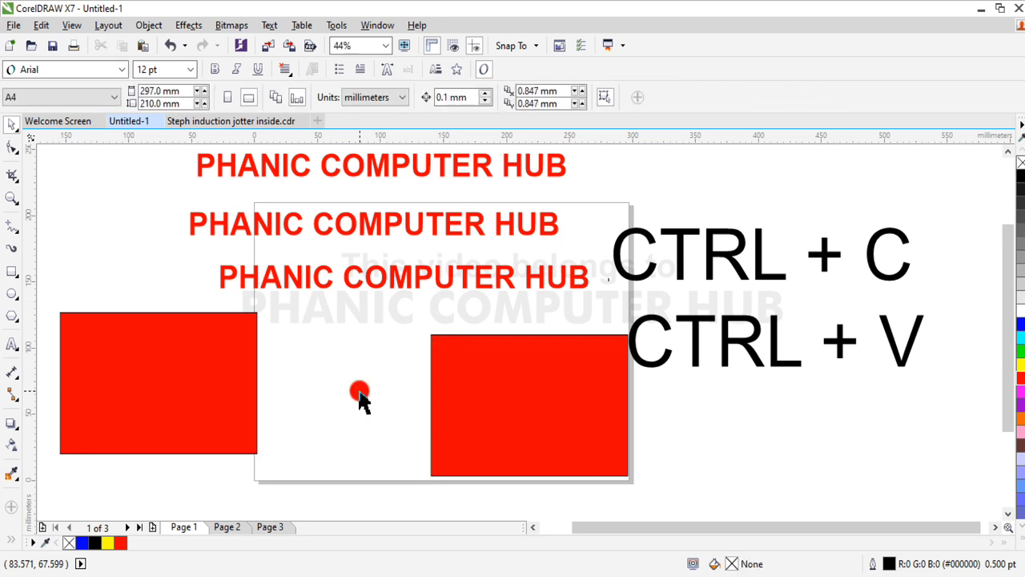
key("ctrl+z")
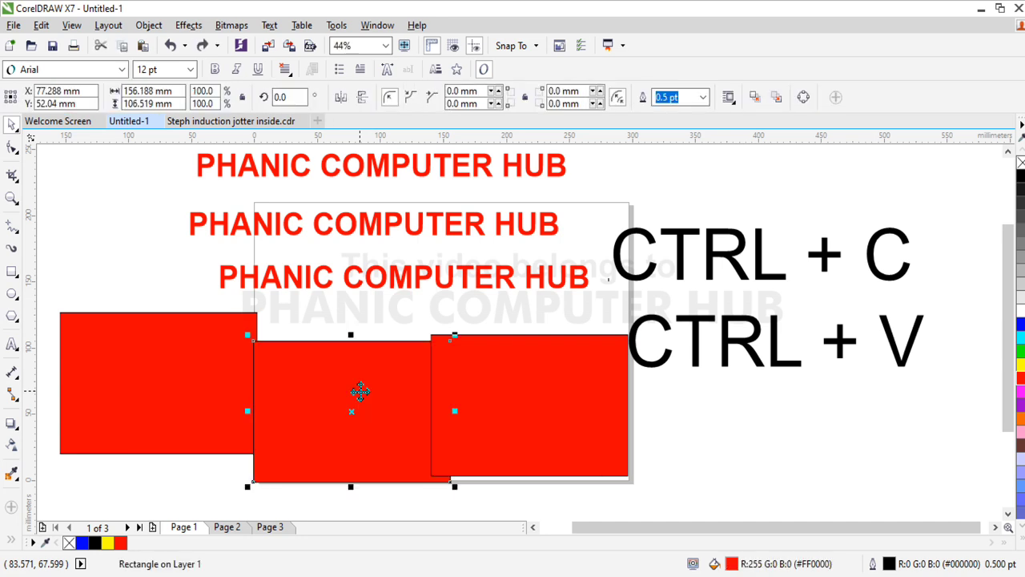
Delete the middle red rectangle, leaving the other two rectangles in place
left_click(686, 445)
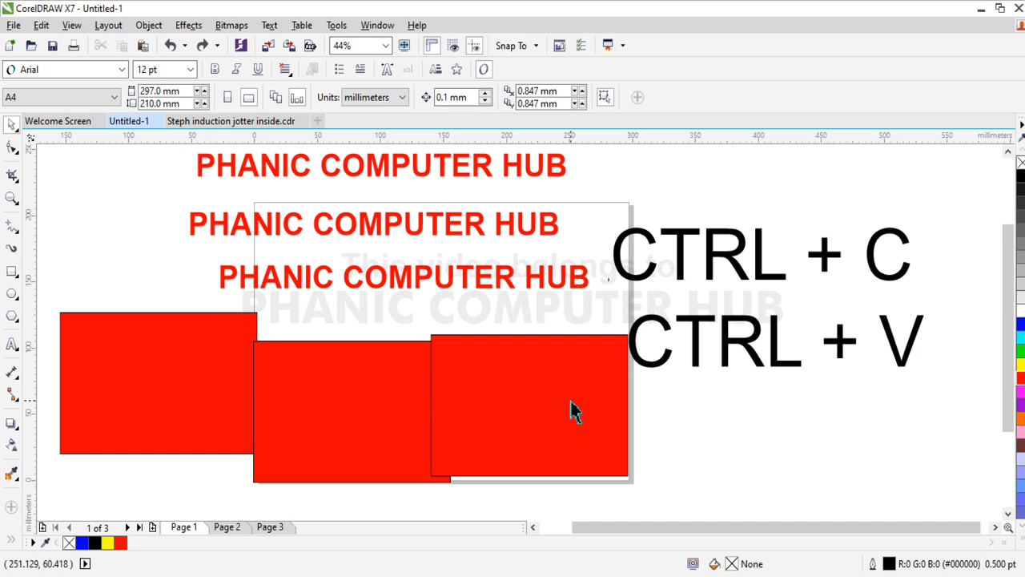
left_click(359, 410)
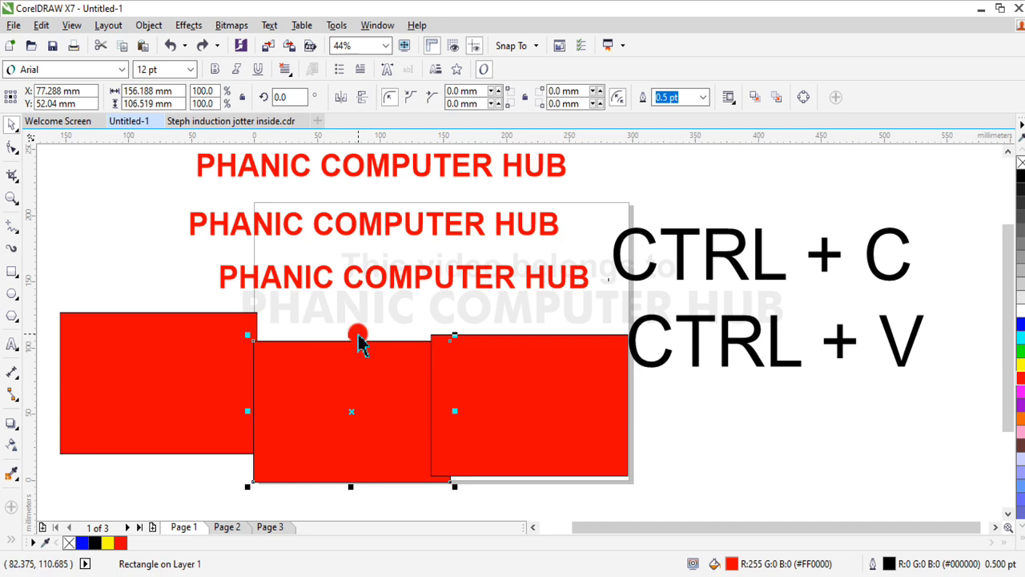
left_click(370, 386)
left_click(370, 386)
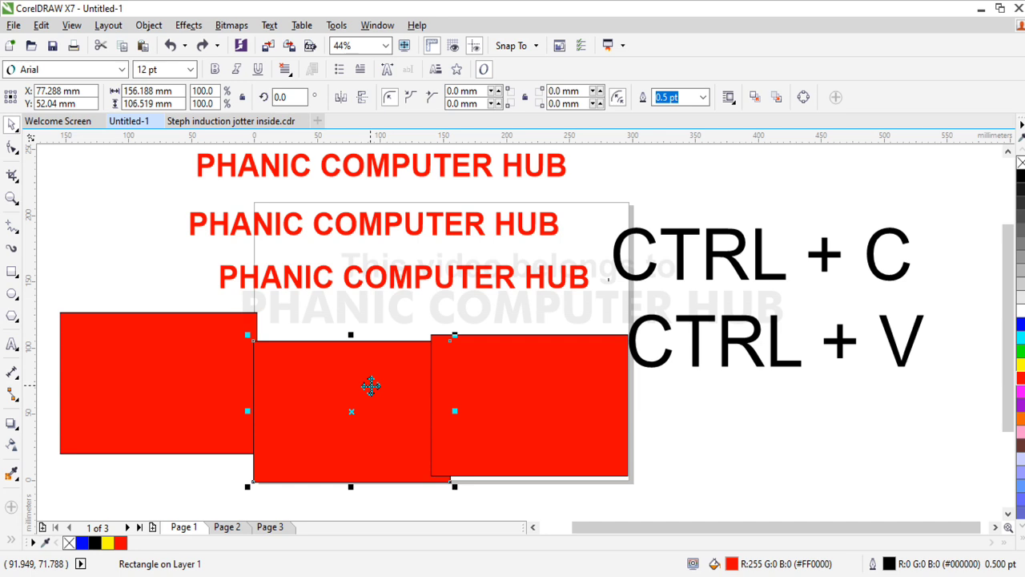
key("Delete")
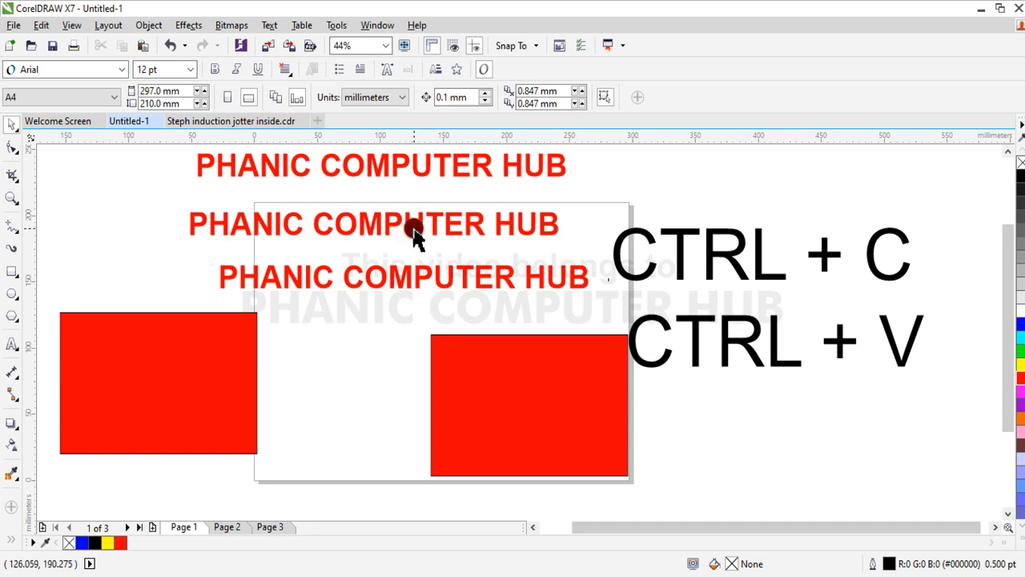
Delete the middle of the three red PHANIC COMPUTER HUB text lines
left_click(393, 229)
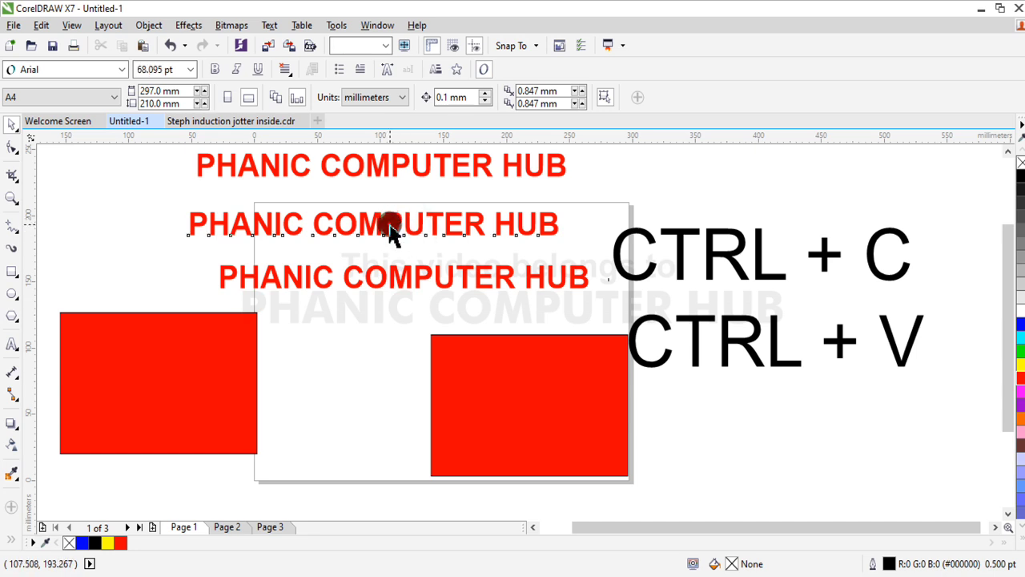
right_click(390, 225)
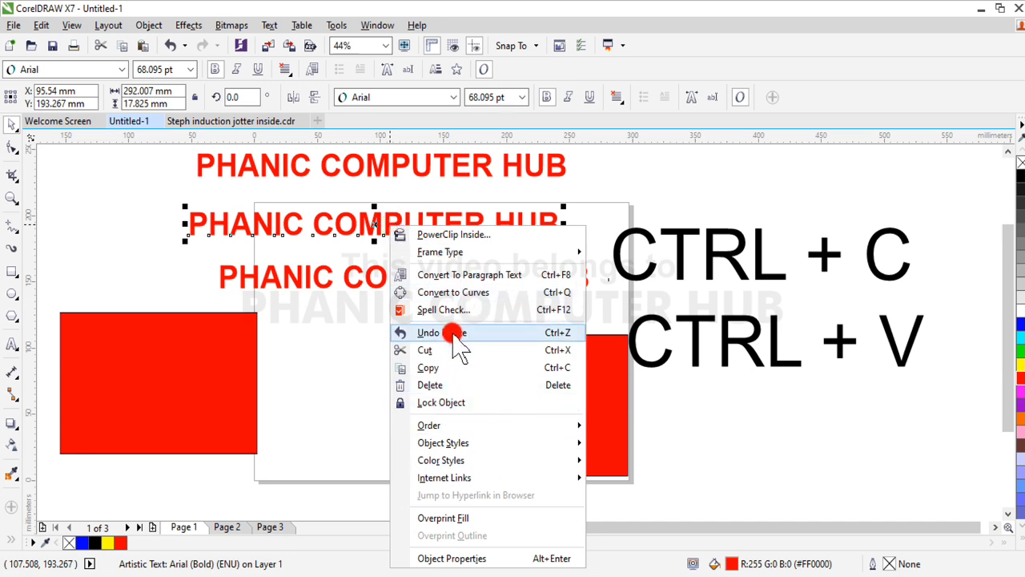
left_click(450, 386)
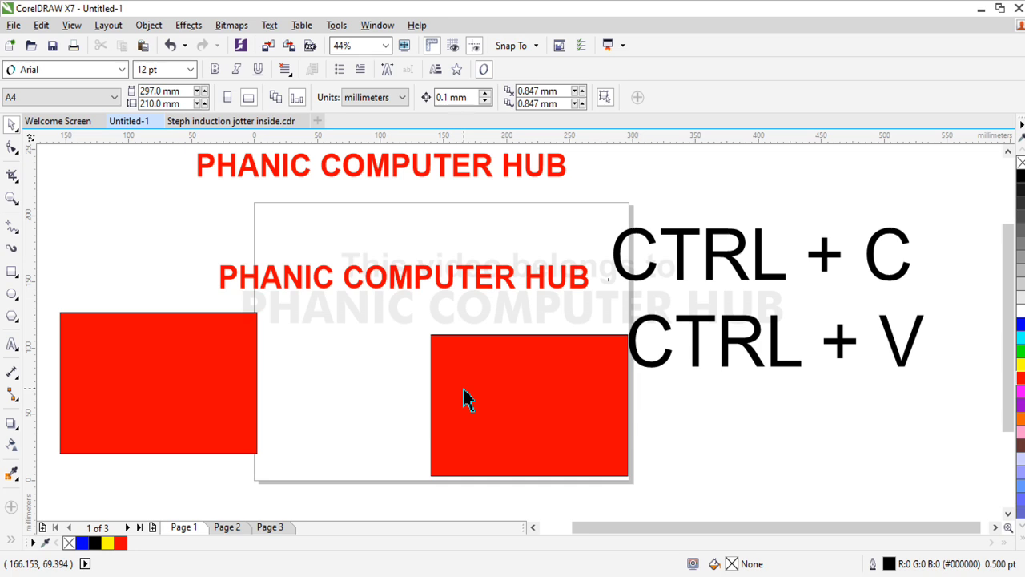
left_click(251, 362)
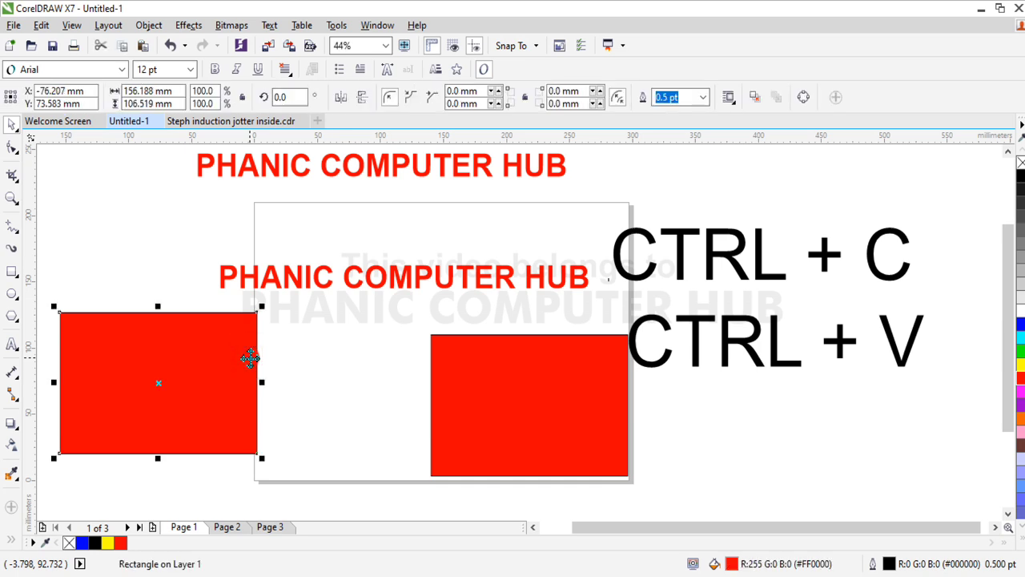
left_click(361, 371)
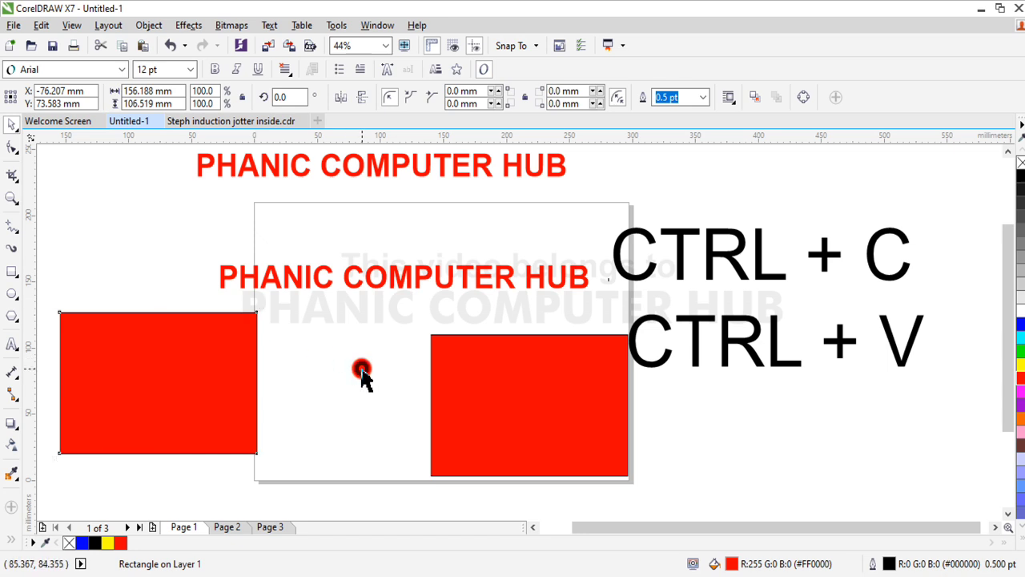